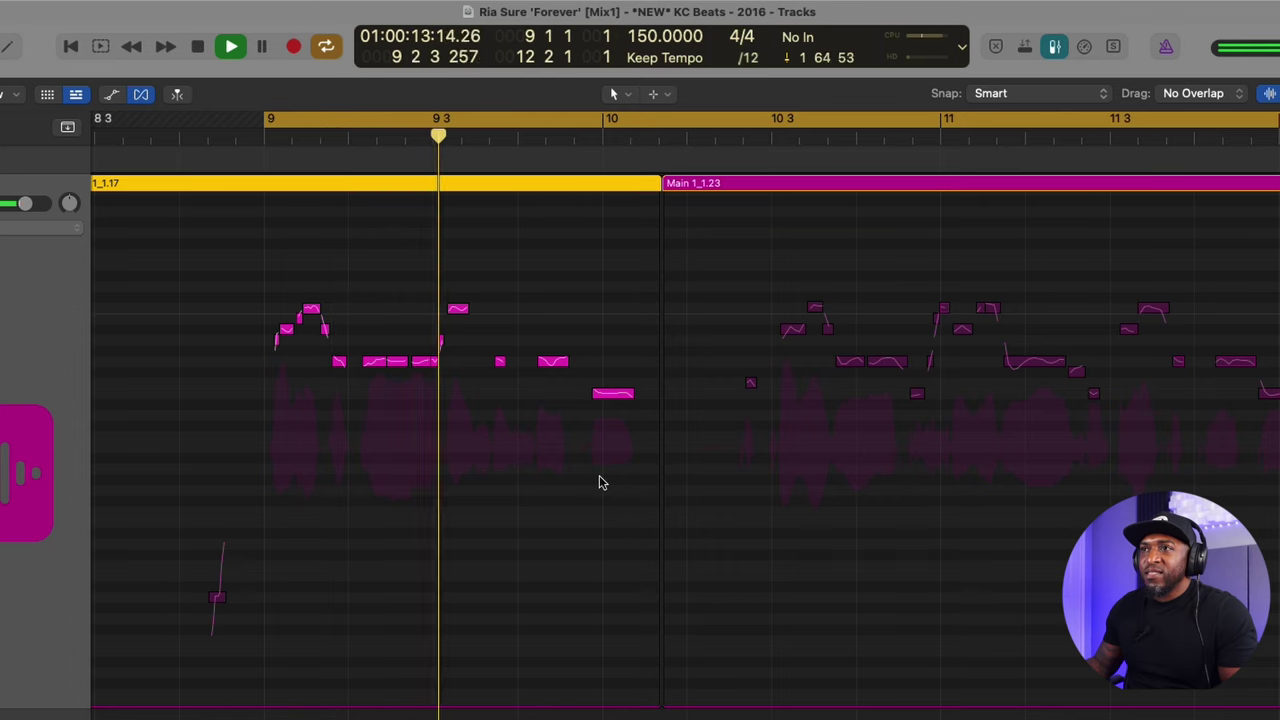
- Solo the Main 1_2 vocal and play it from bar 9, and switch the solo to Main 1_1 to compare both
{"action": "key", "text": "space"}
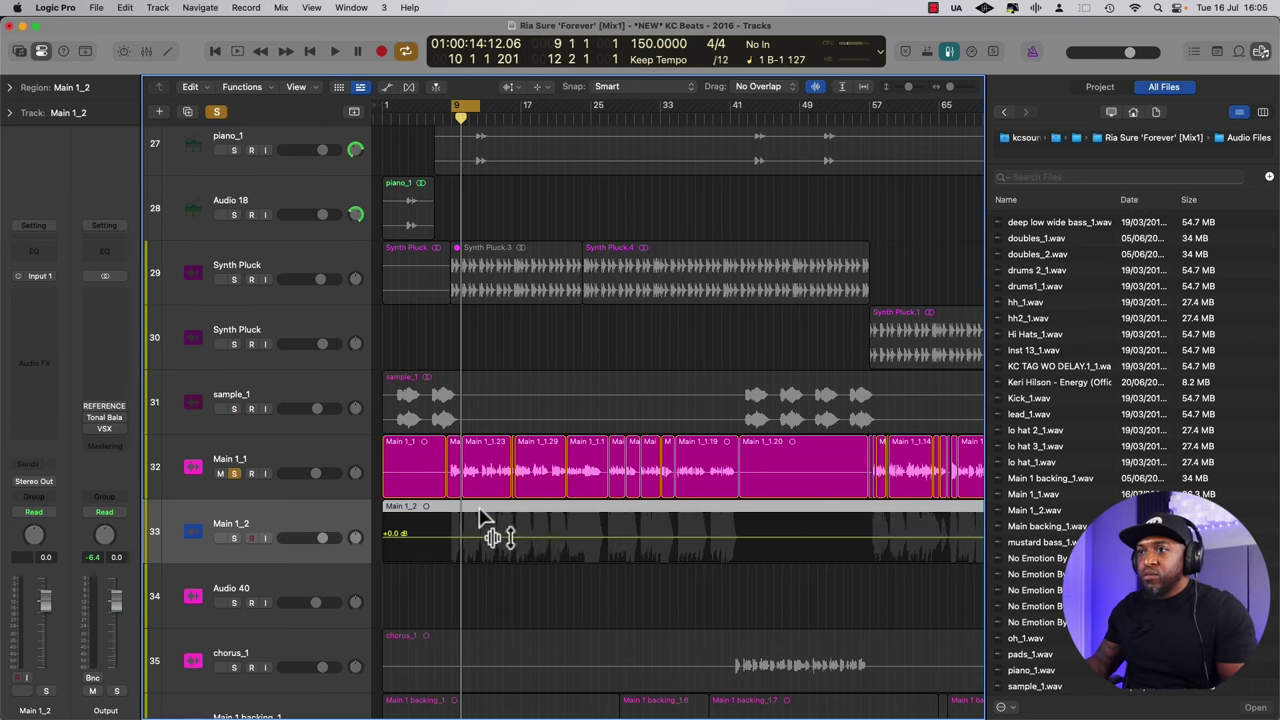
{"action": "left_click", "coordinate": [515, 540]}
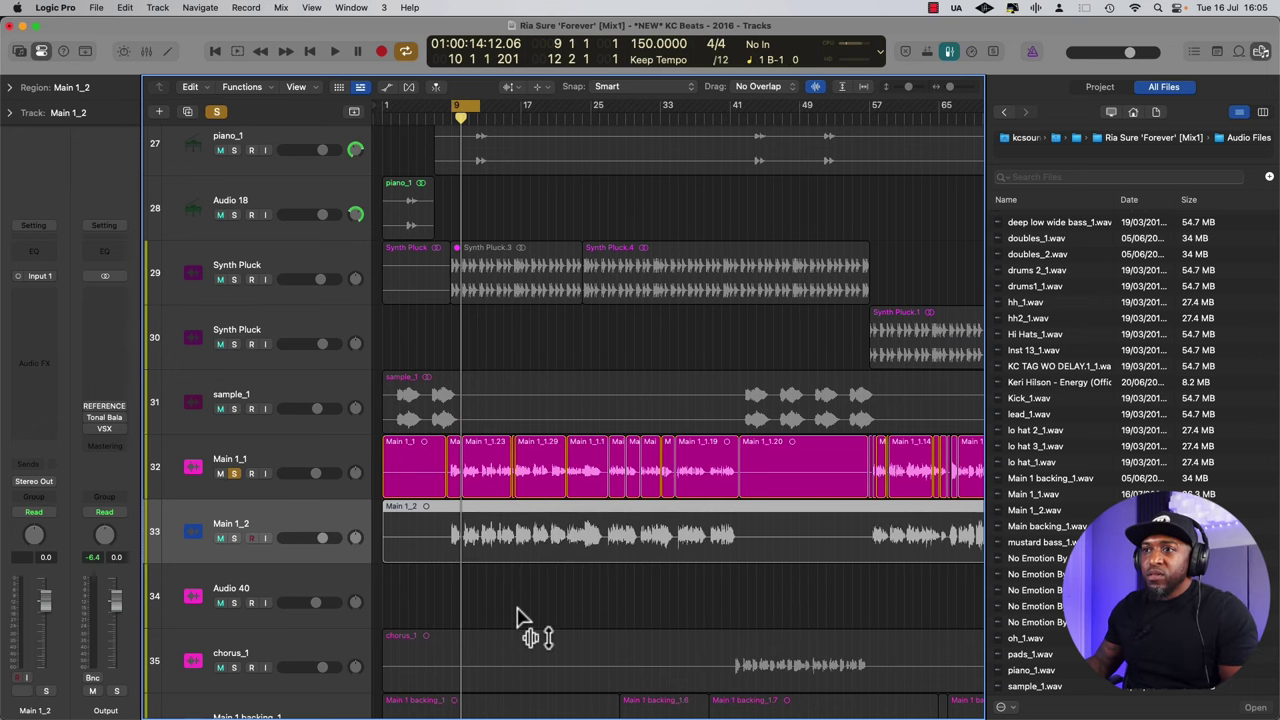
{"action": "mouse_move", "coordinate": [513, 531]}
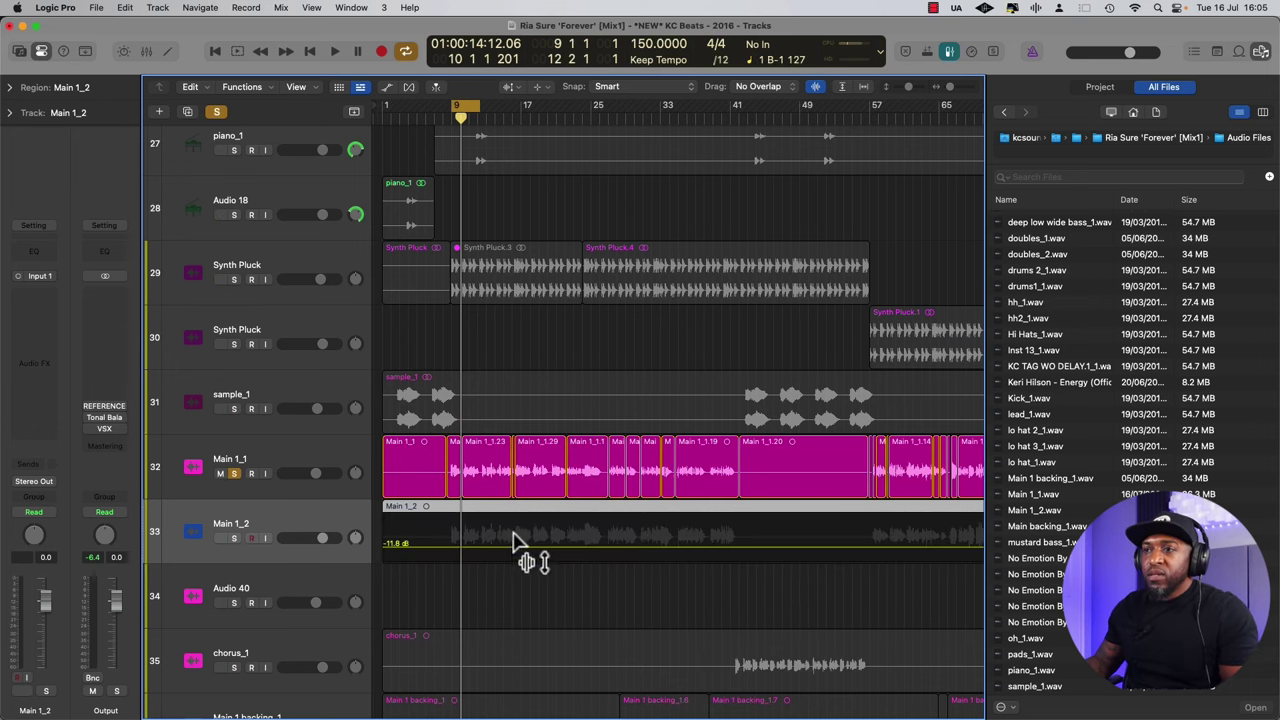
{"action": "left_click", "coordinate": [235, 540]}
{"action": "key", "text": "space"}
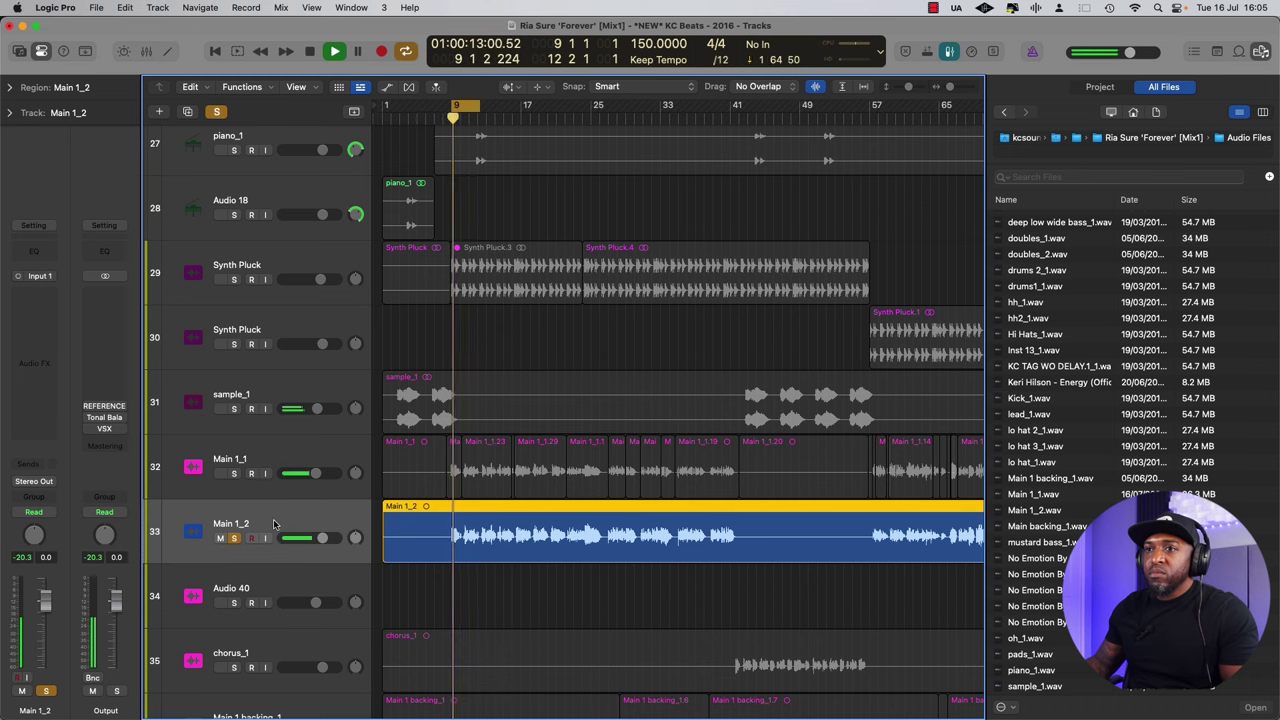
{"action": "key", "text": "super+Right"}
{"action": "key", "text": "super+Right"}
{"action": "key", "text": "super+Right"}
{"action": "key", "text": "super+Right"}
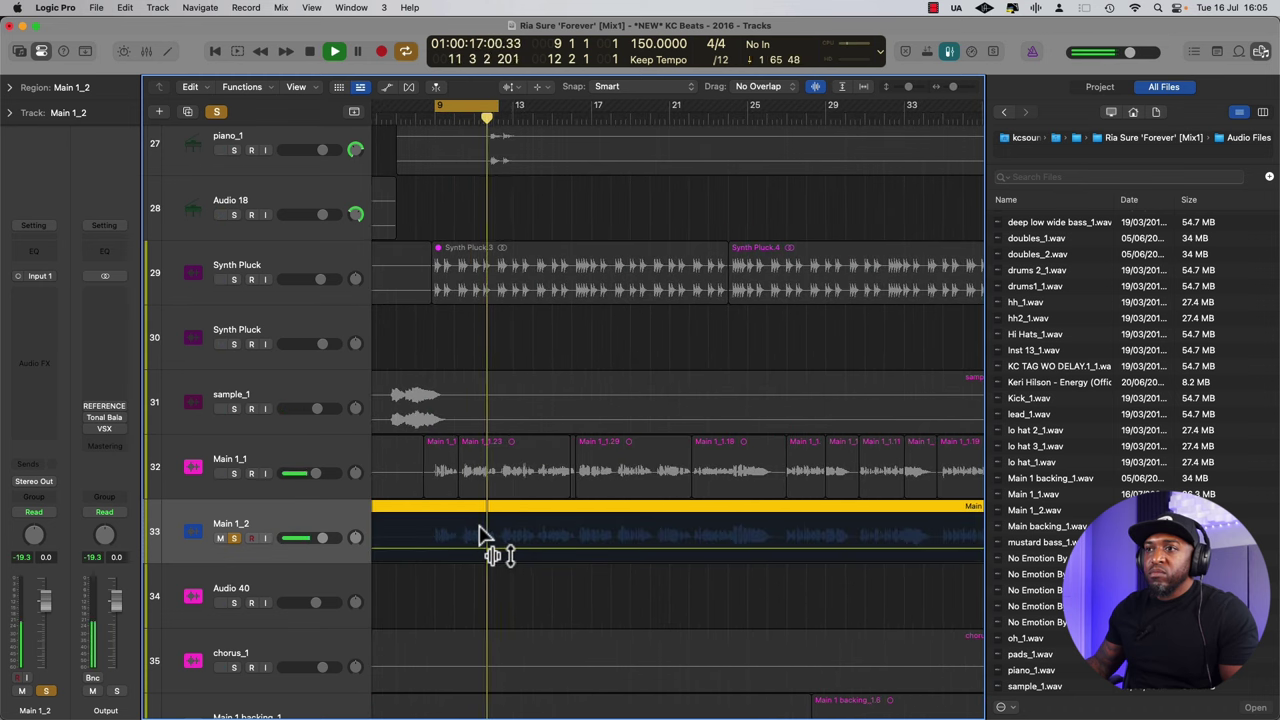
{"action": "key", "text": "space"}
{"action": "left_click", "coordinate": [234, 479]}
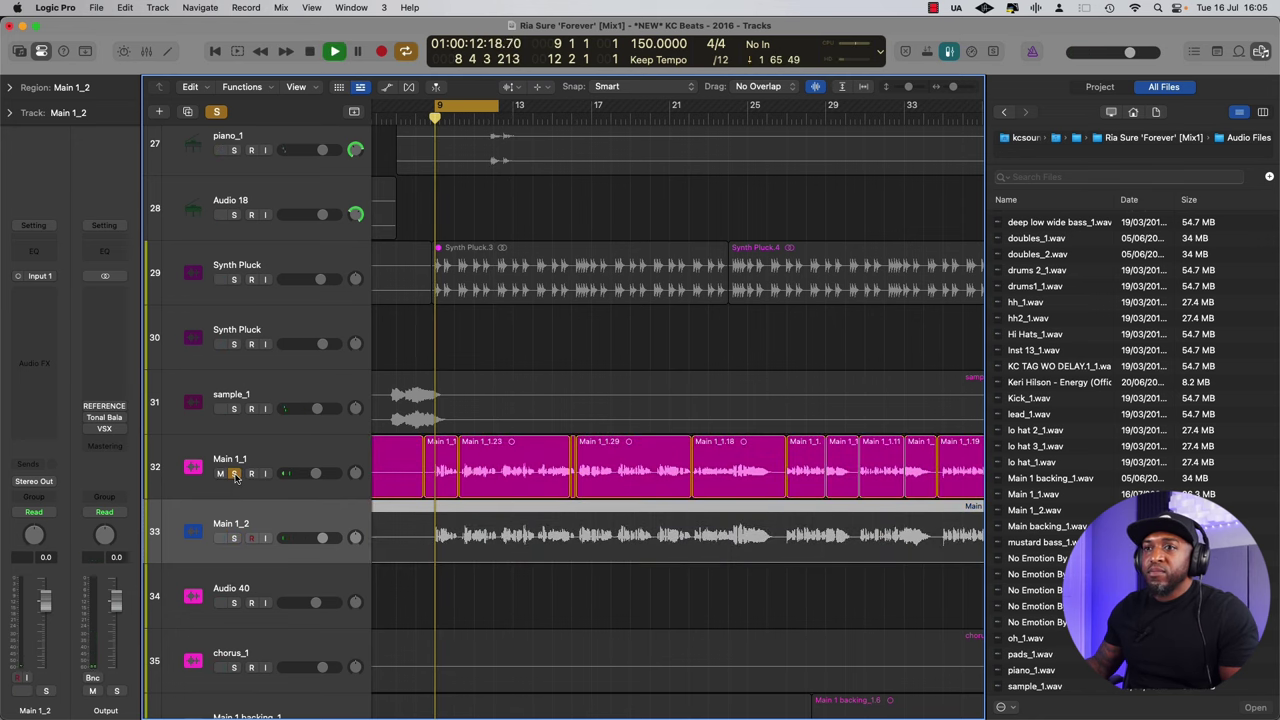
- Route the output of the Main 1_2 track to Bus 14, Main Vox Buss 2
{"action": "left_click", "coordinate": [251, 537]}
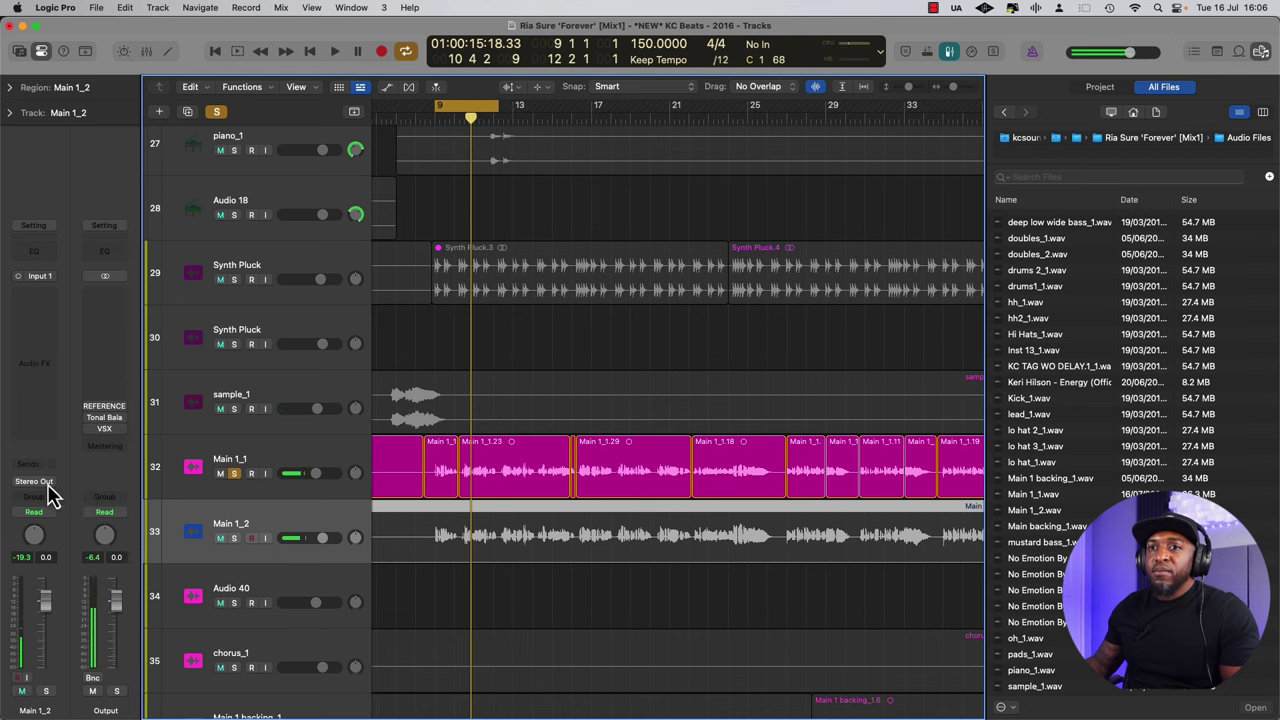
{"action": "left_click", "coordinate": [52, 490]}
{"action": "mouse_move", "coordinate": [88, 539]}
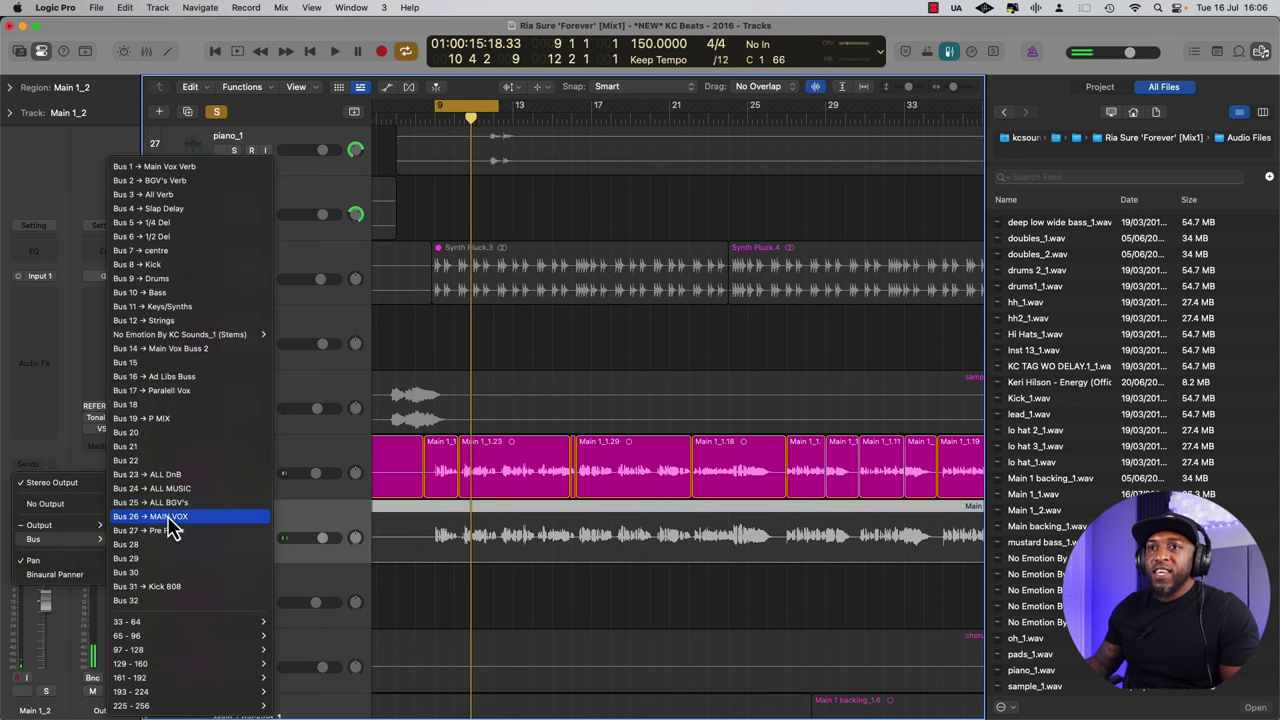
{"action": "left_click", "coordinate": [182, 350]}
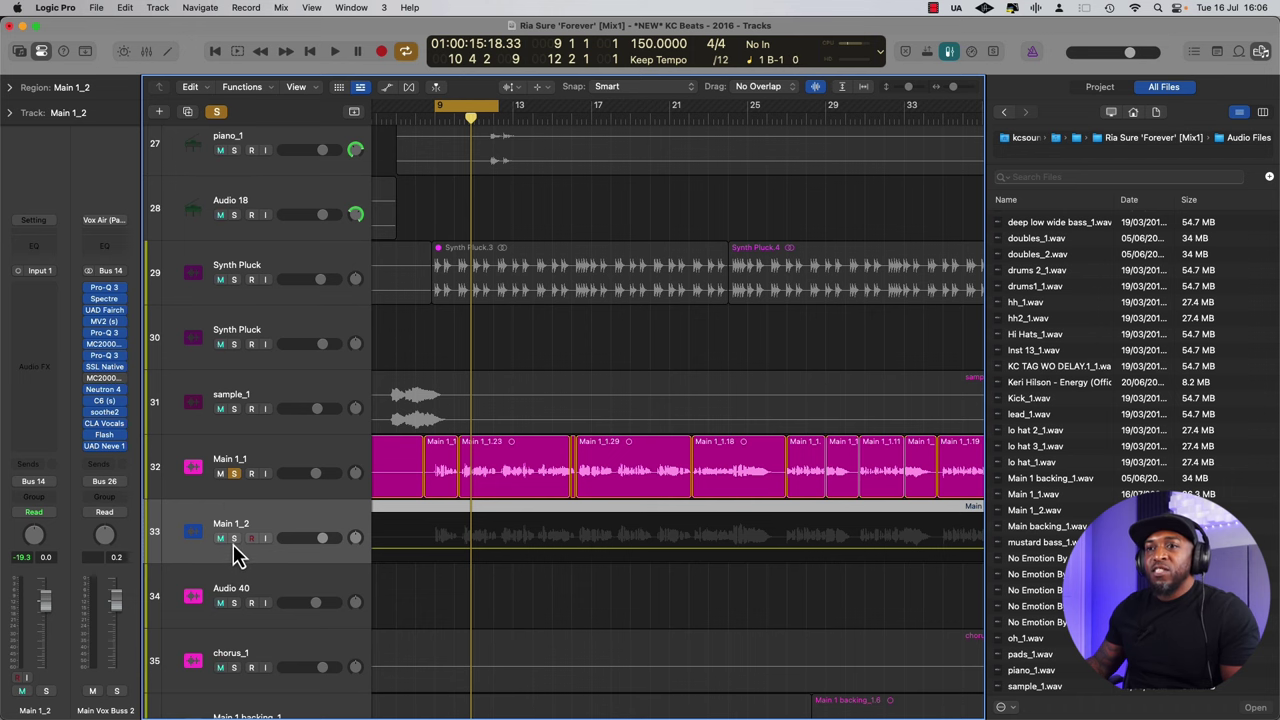
- Play the looped section with Main 1_2 soloed, and compare it against the Main 1_1 vocal soloed
{"action": "left_click", "coordinate": [238, 552]}
{"action": "key", "text": "space"}
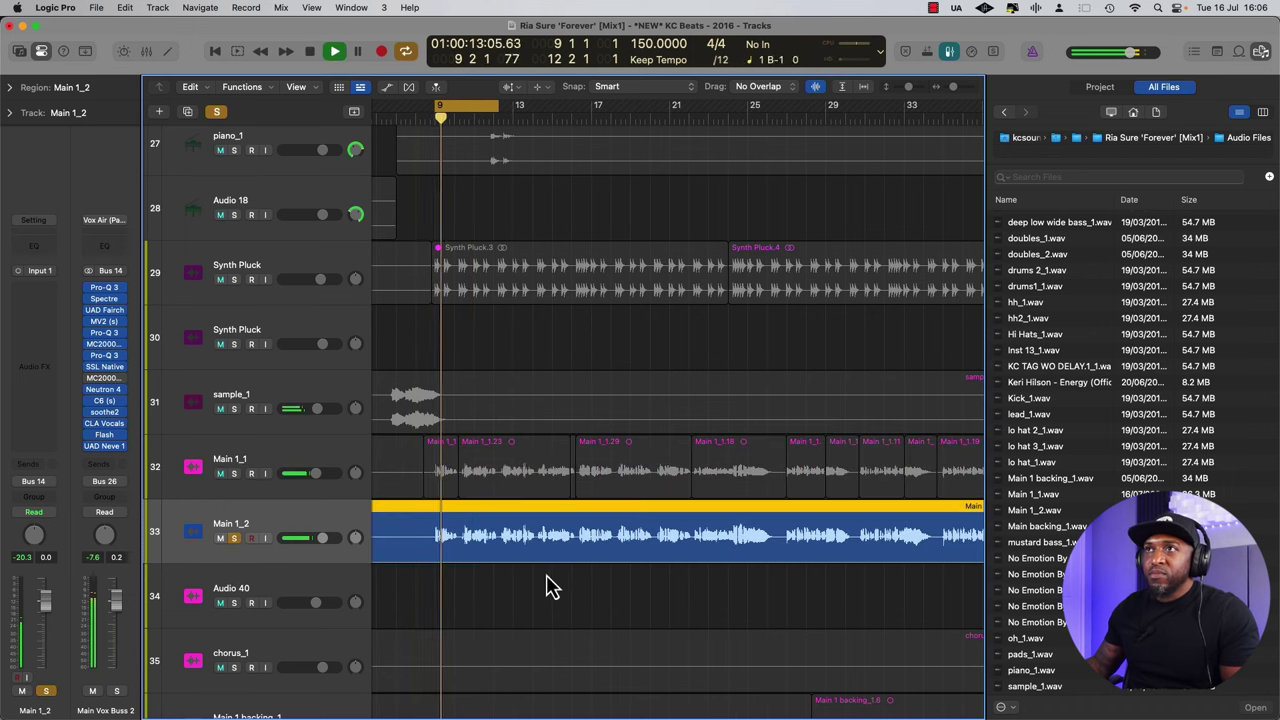
{"action": "key", "text": "super+Right"}
{"action": "key", "text": "super+Right"}
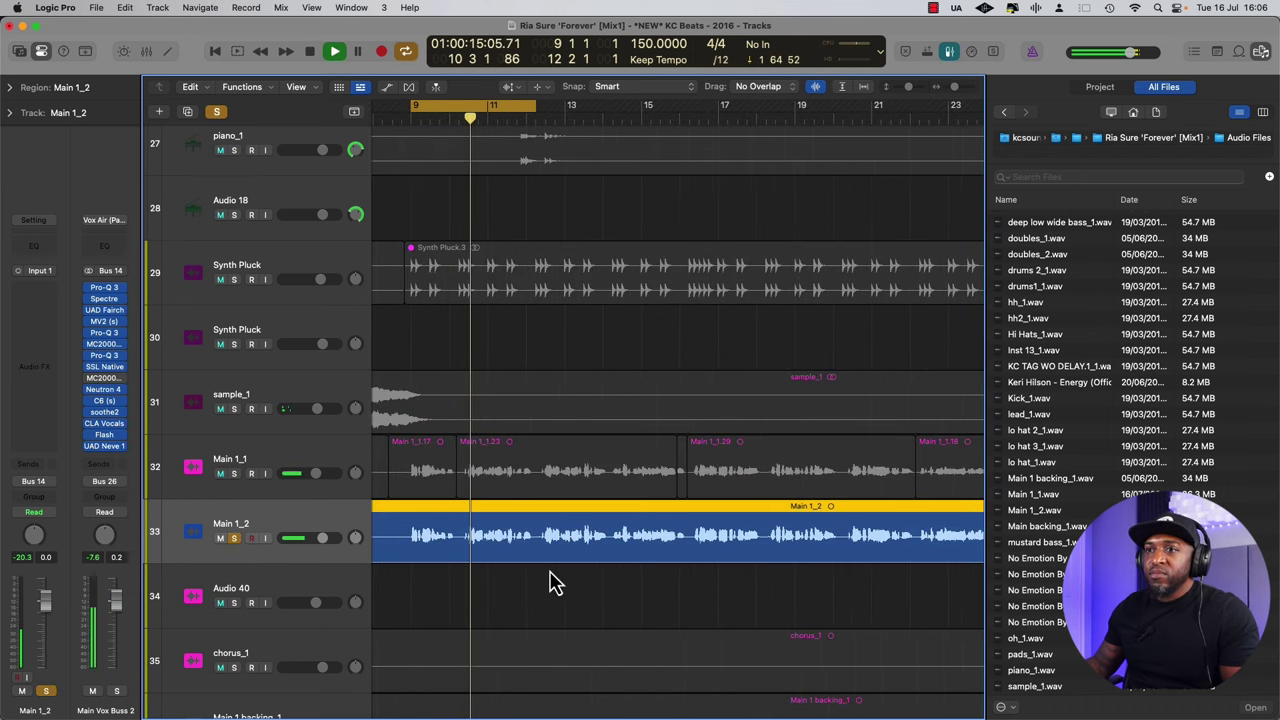
{"action": "key", "text": "super+Right"}
{"action": "scroll", "coordinate": [551, 571], "scroll_direction": "left", "scroll_amount": 1}
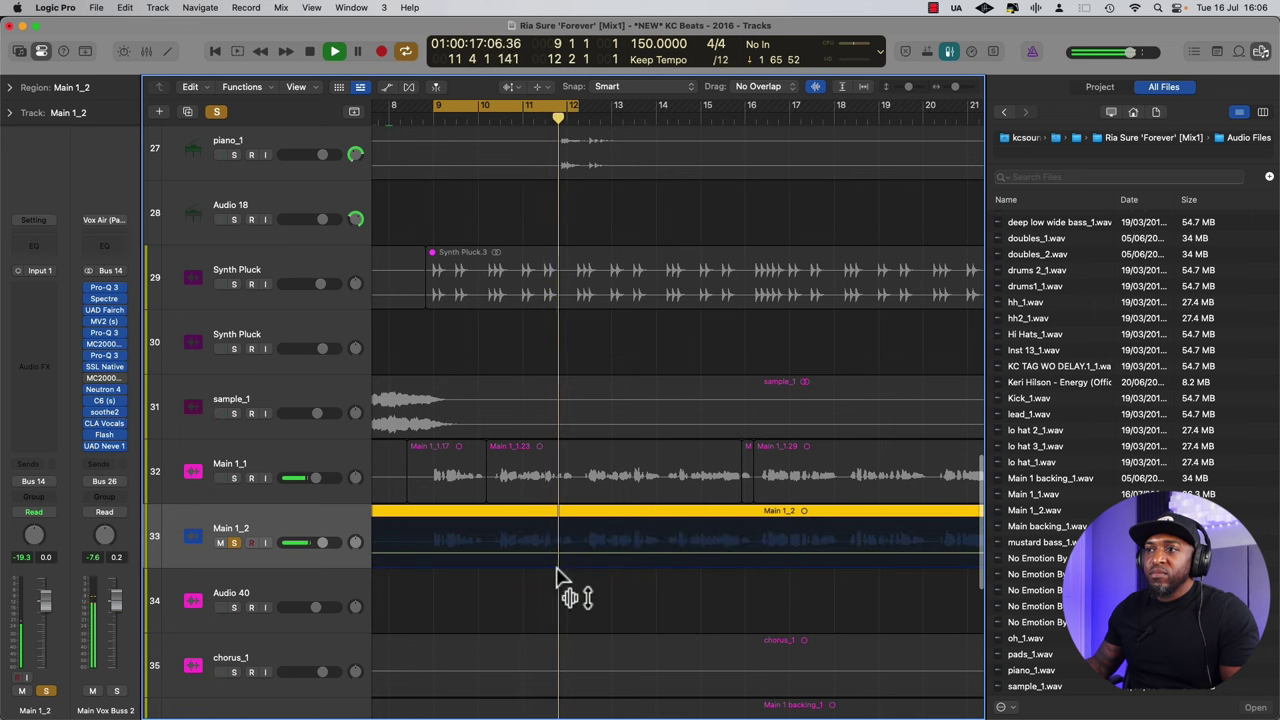
{"action": "left_click", "coordinate": [234, 479]}
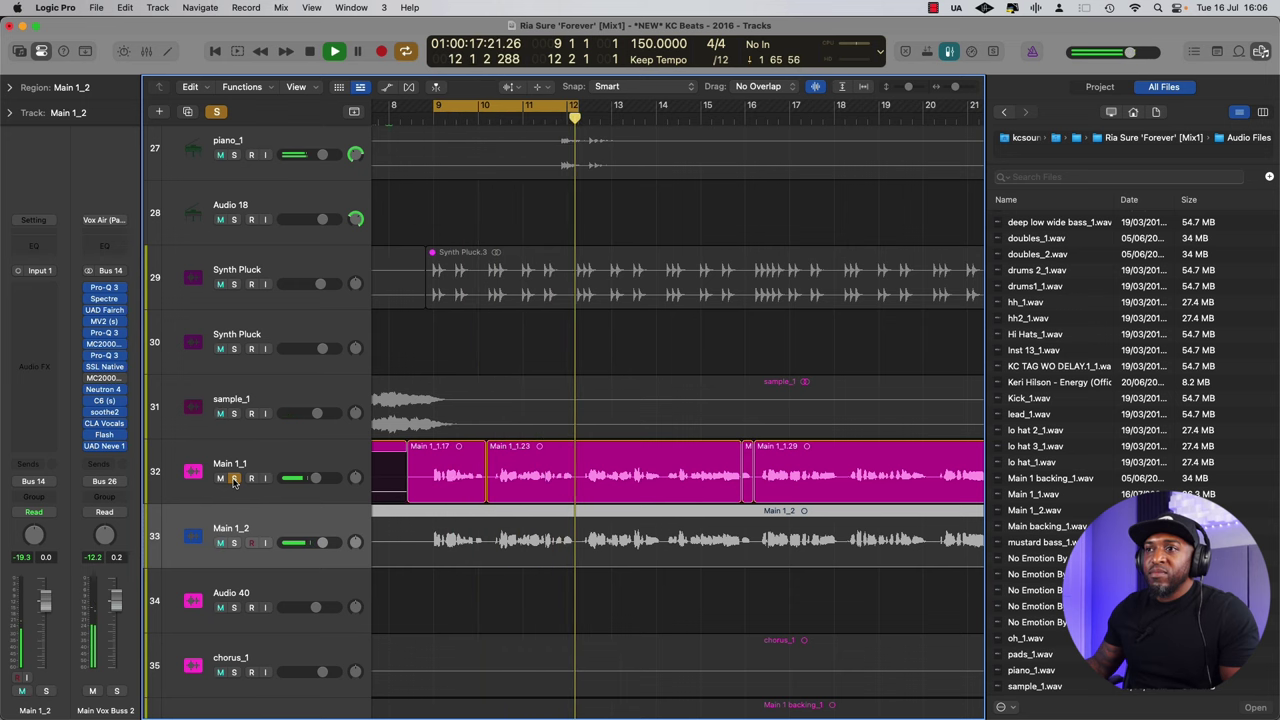
{"action": "key", "text": "space"}
- Open the Pitch Correction plug-in on the Main 1_1 track and hide the file browser
{"action": "key", "text": "super+Right"}
{"action": "key", "text": "super+Right"}
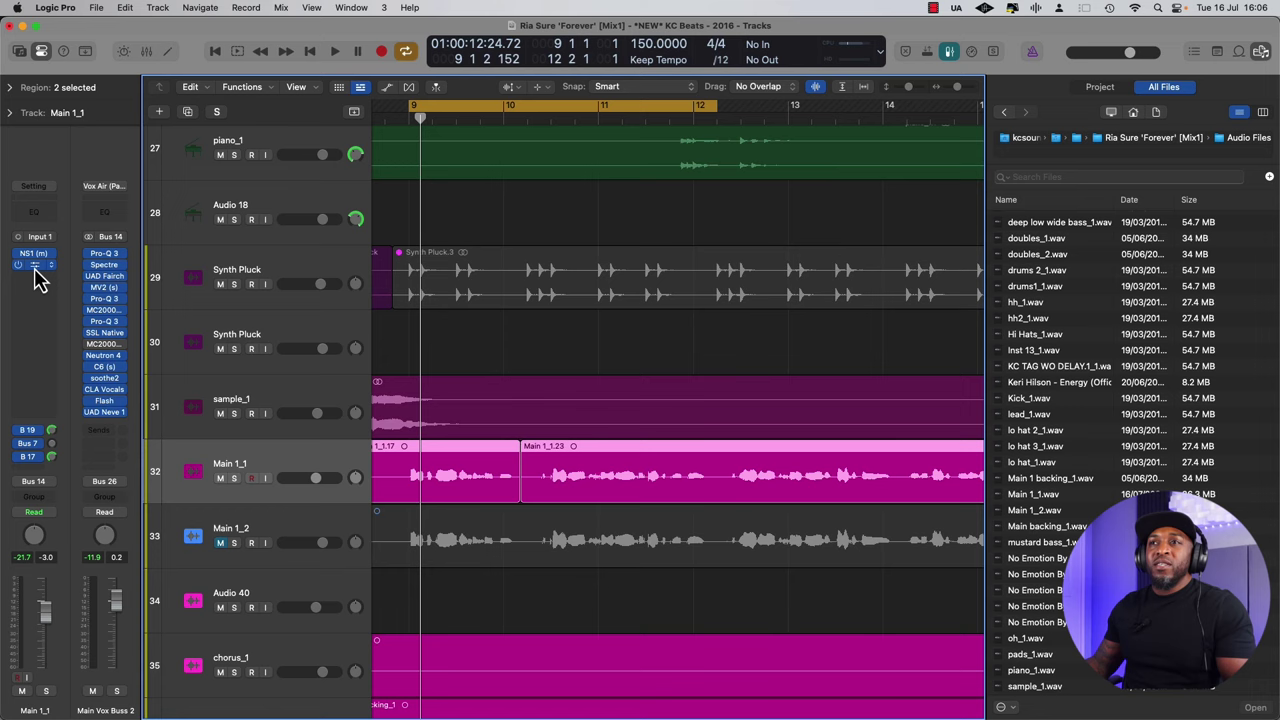
{"action": "left_click", "coordinate": [34, 265]}
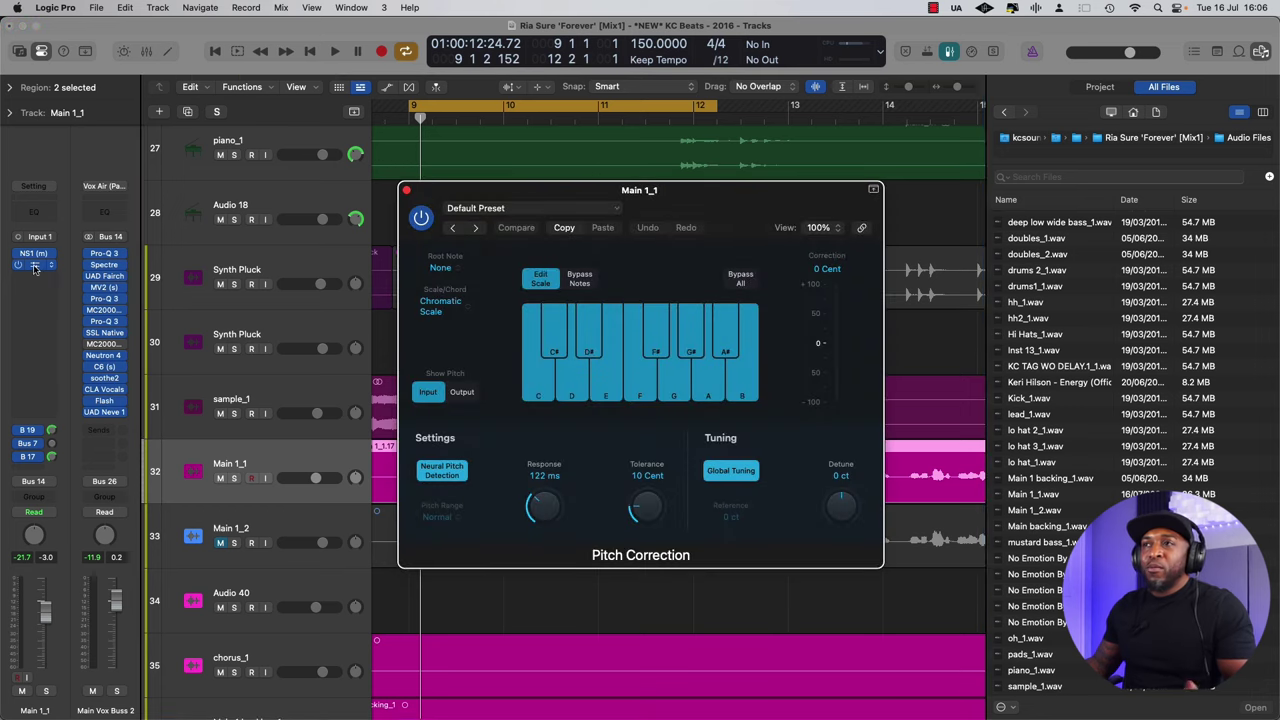
{"action": "left_click", "coordinate": [1261, 53]}
{"action": "mouse_move", "coordinate": [720, 213]}
{"action": "left_mouse_down"}
{"action": "mouse_move", "coordinate": [722, 230]}
{"action": "mouse_move", "coordinate": [717, 208]}
{"action": "left_mouse_up"}
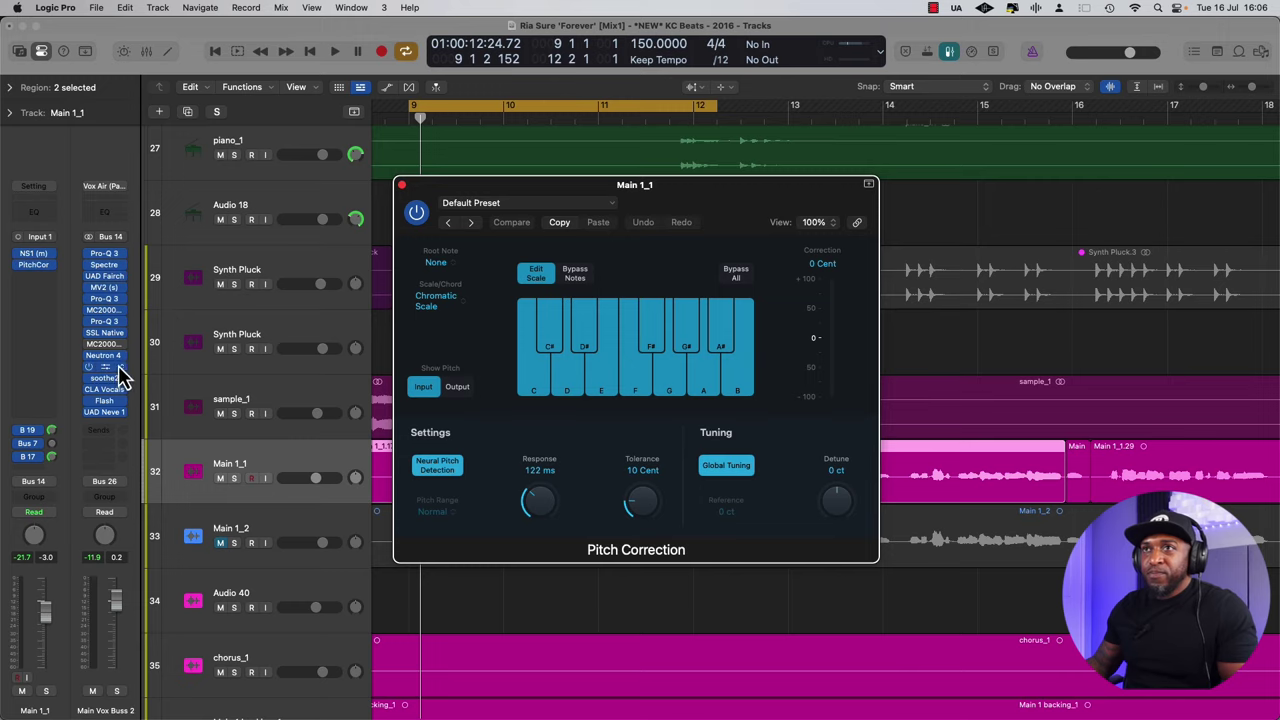
- Show the mixer and insert the stereo Auto-Key plug-in on the Output channel
{"action": "key", "text": "super+Up"}
{"action": "key", "text": "super+Up"}
{"action": "key", "text": "super+Up"}
{"action": "key", "text": "super+Up"}
{"action": "key", "text": "super+Up"}
{"action": "key", "text": "super+Up"}
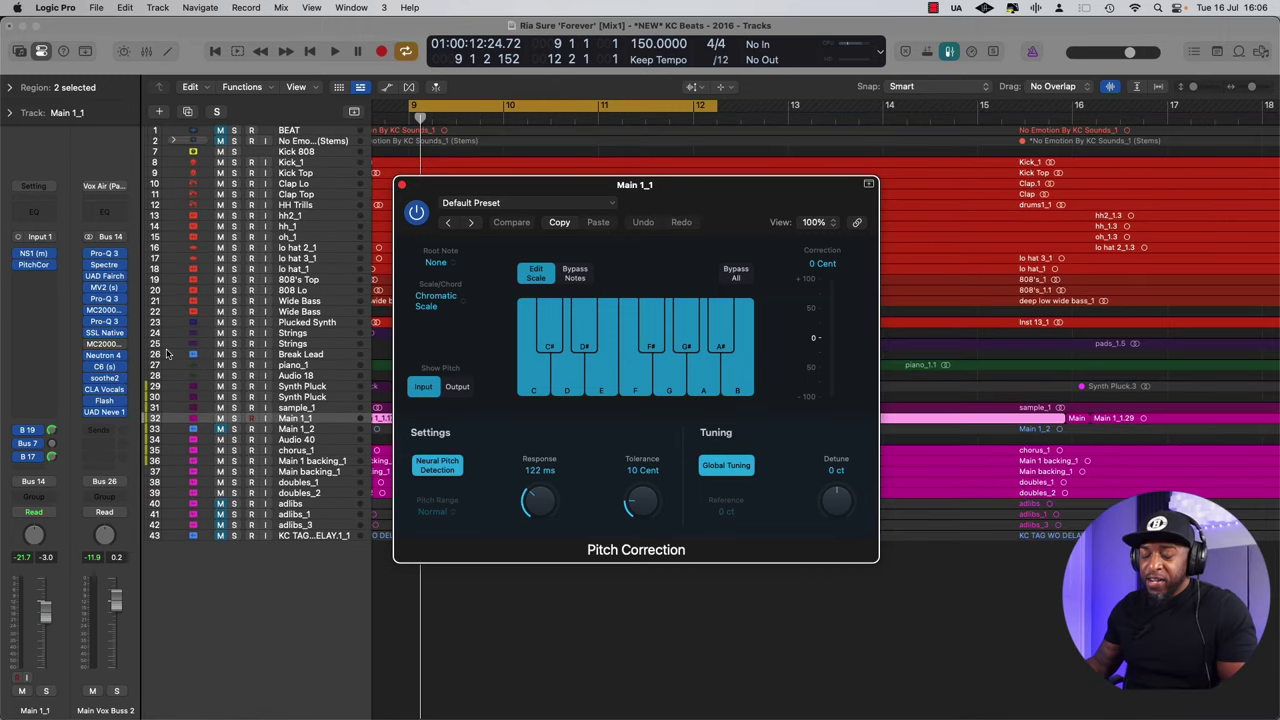
{"action": "key", "text": "x"}
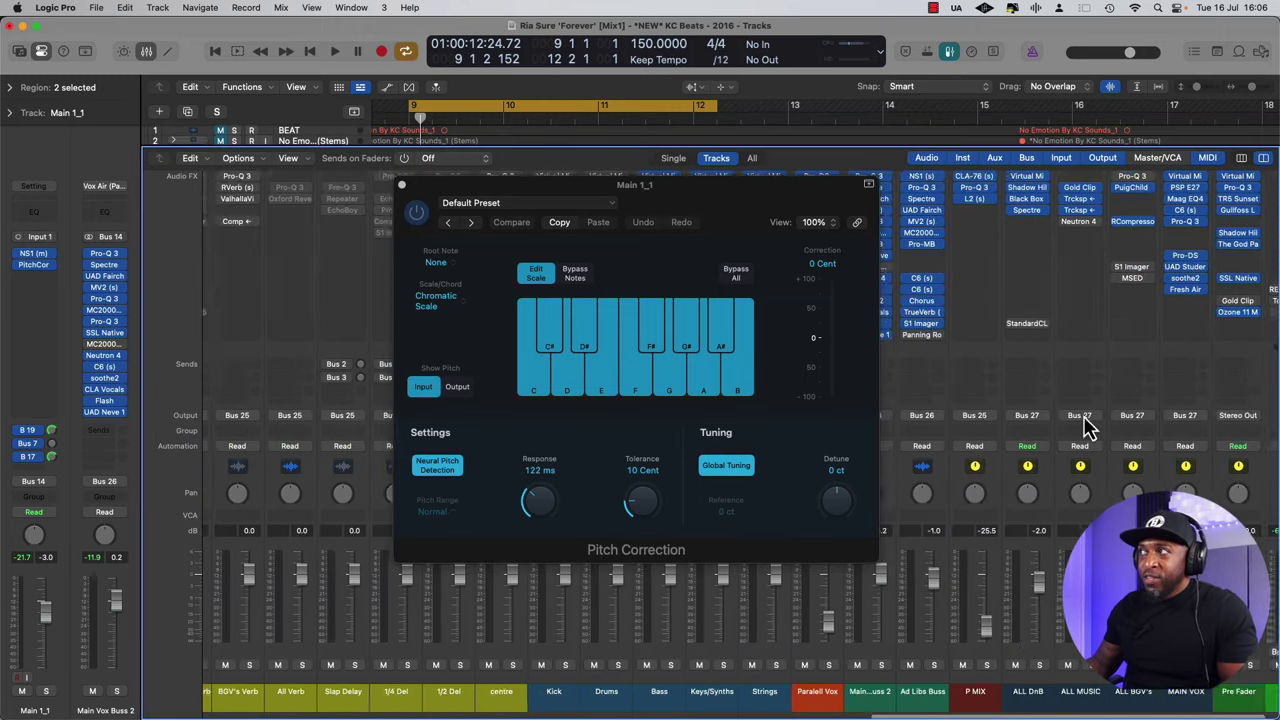
{"action": "left_click", "coordinate": [1218, 243]}
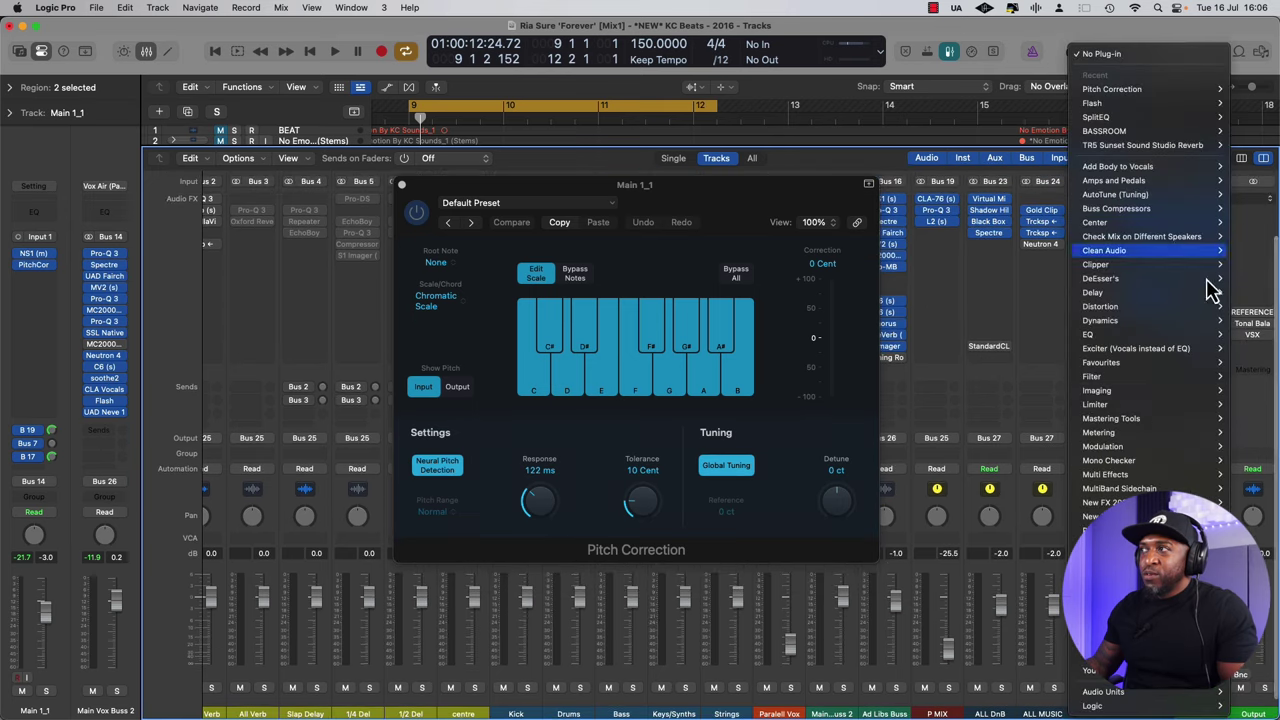
{"action": "mouse_move", "coordinate": [1110, 201]}
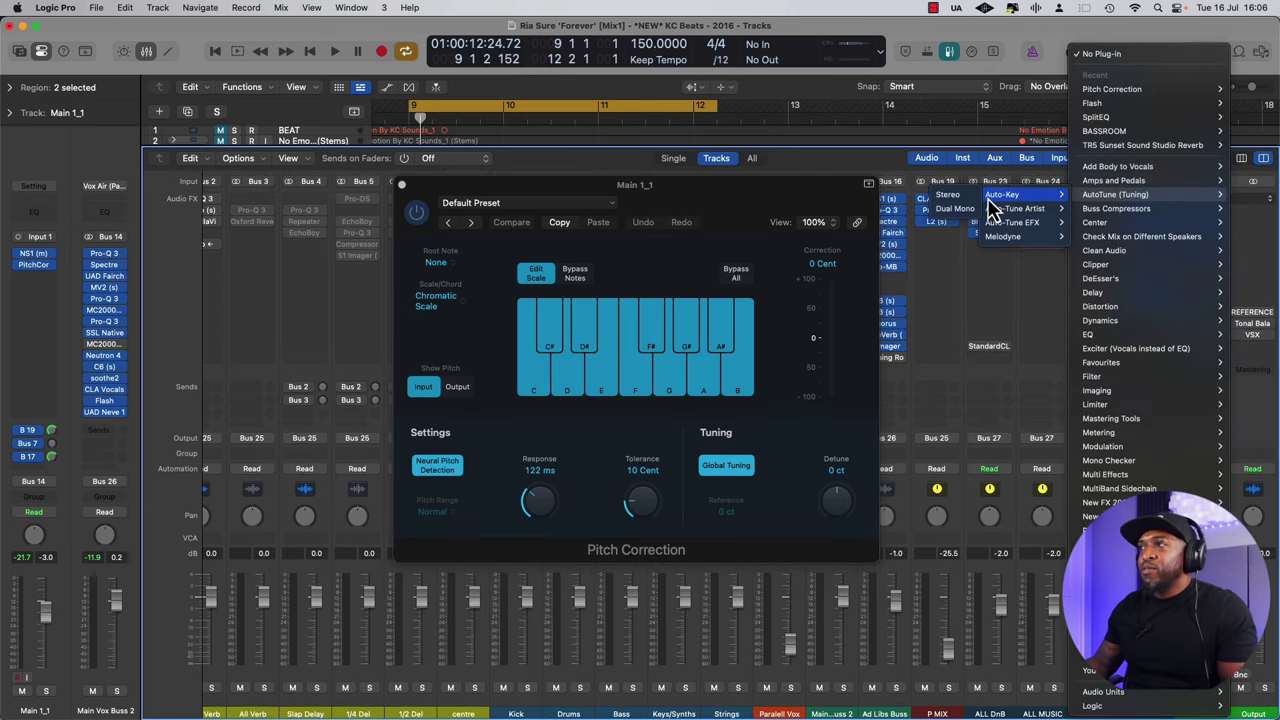
{"action": "left_click", "coordinate": [961, 198]}
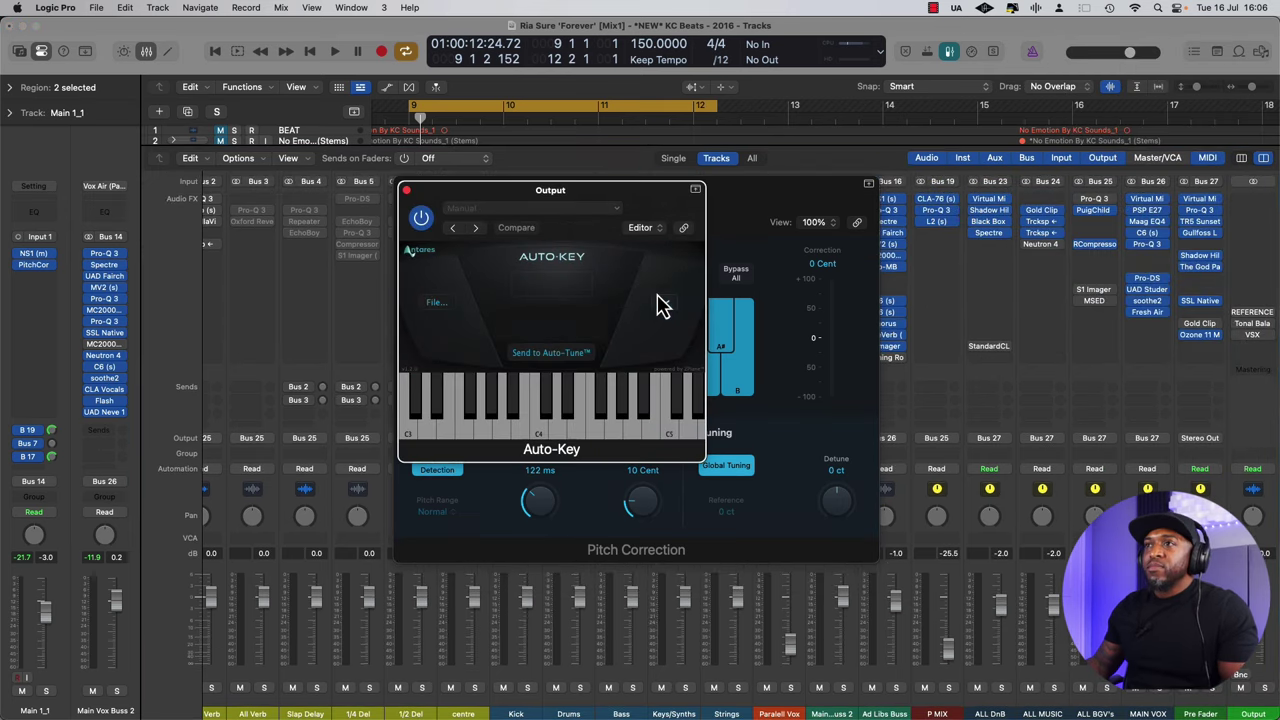
- Place the Pitch Correction and Auto-Key windows side by side and play the song without cycle to detect its key
{"action": "left_click_drag", "start_coordinate": [634, 213], "coordinate": [792, 238]}
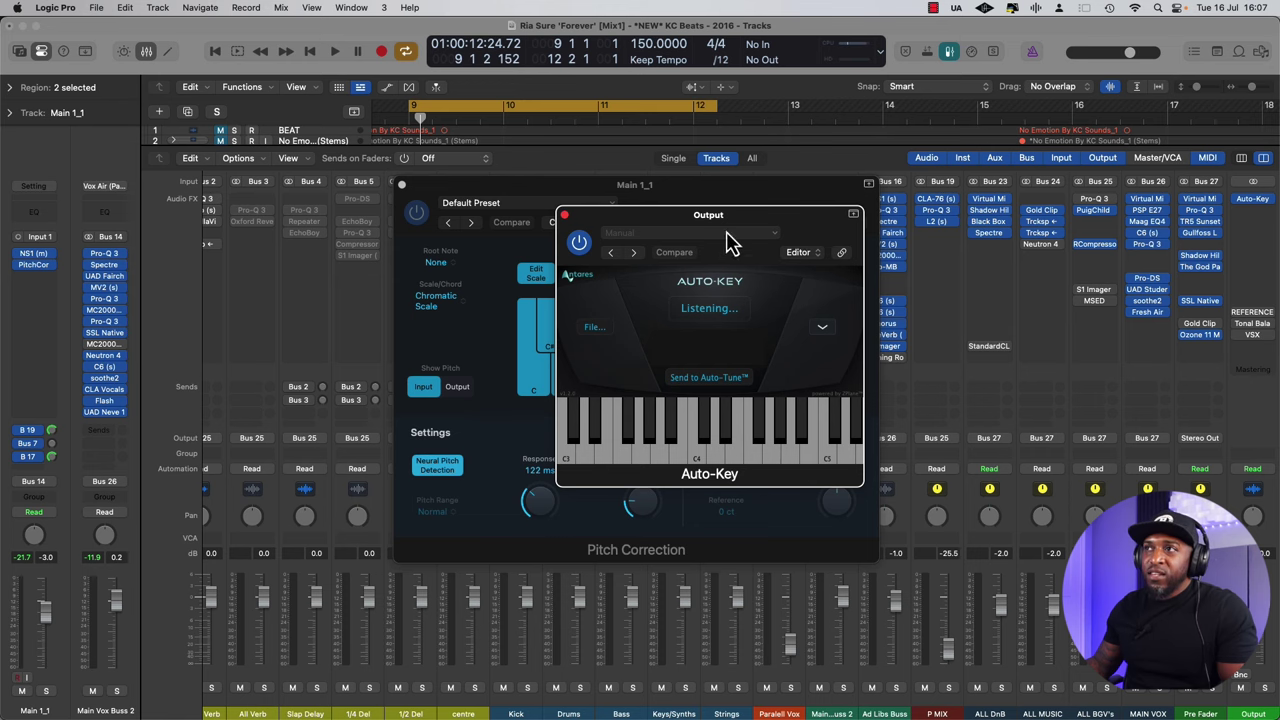
{"action": "left_click_drag", "start_coordinate": [670, 228], "coordinate": [465, 185]}
{"action": "left_click", "coordinate": [838, 287]}
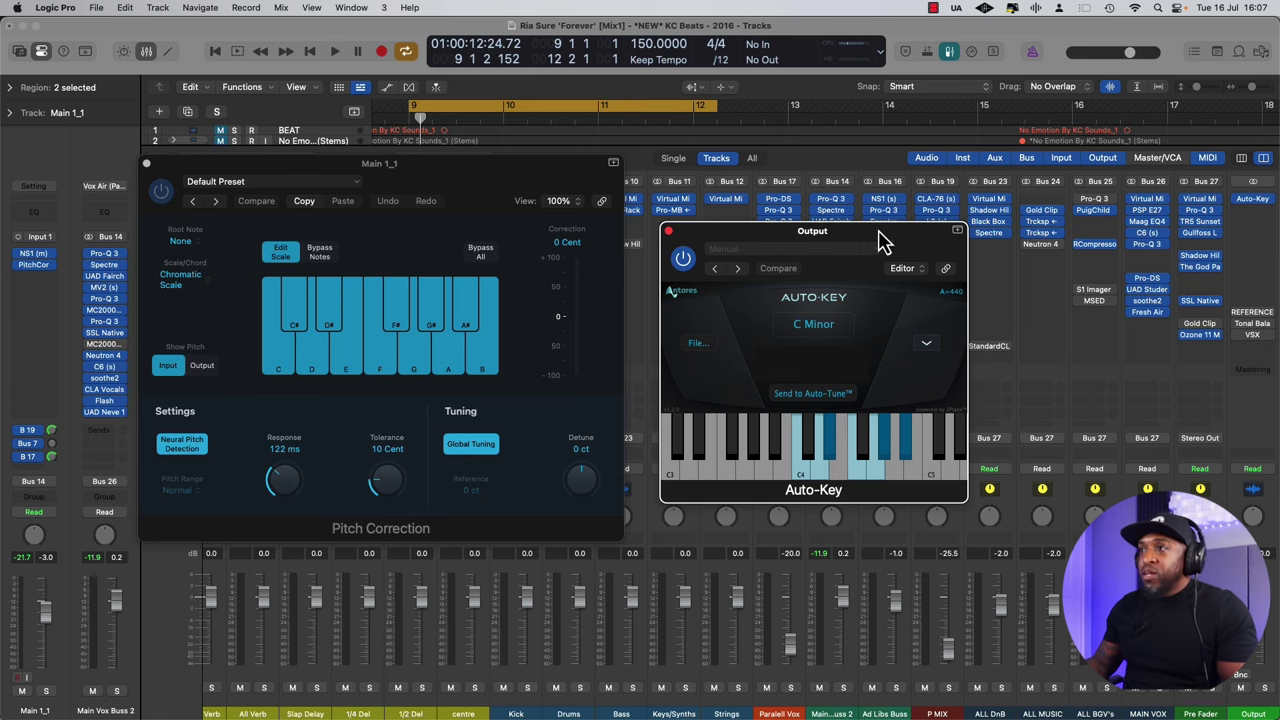
{"action": "key", "text": "c"}
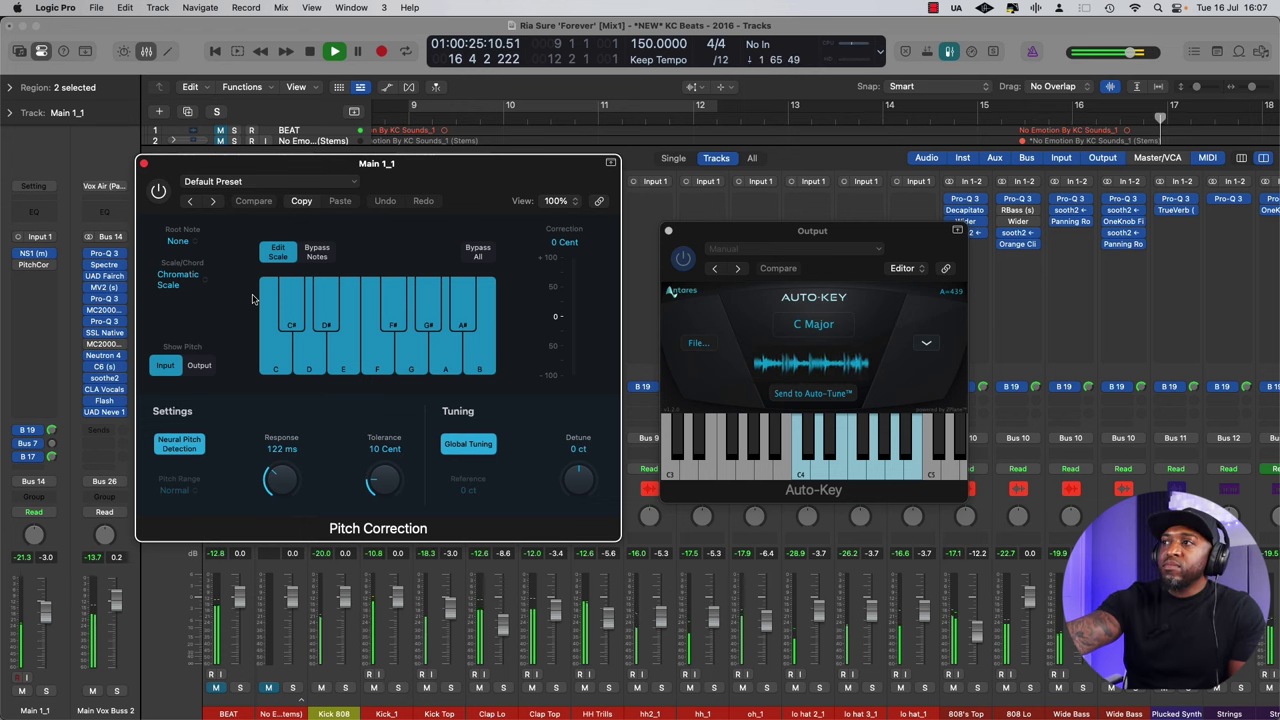
{"action": "key", "text": "space"}
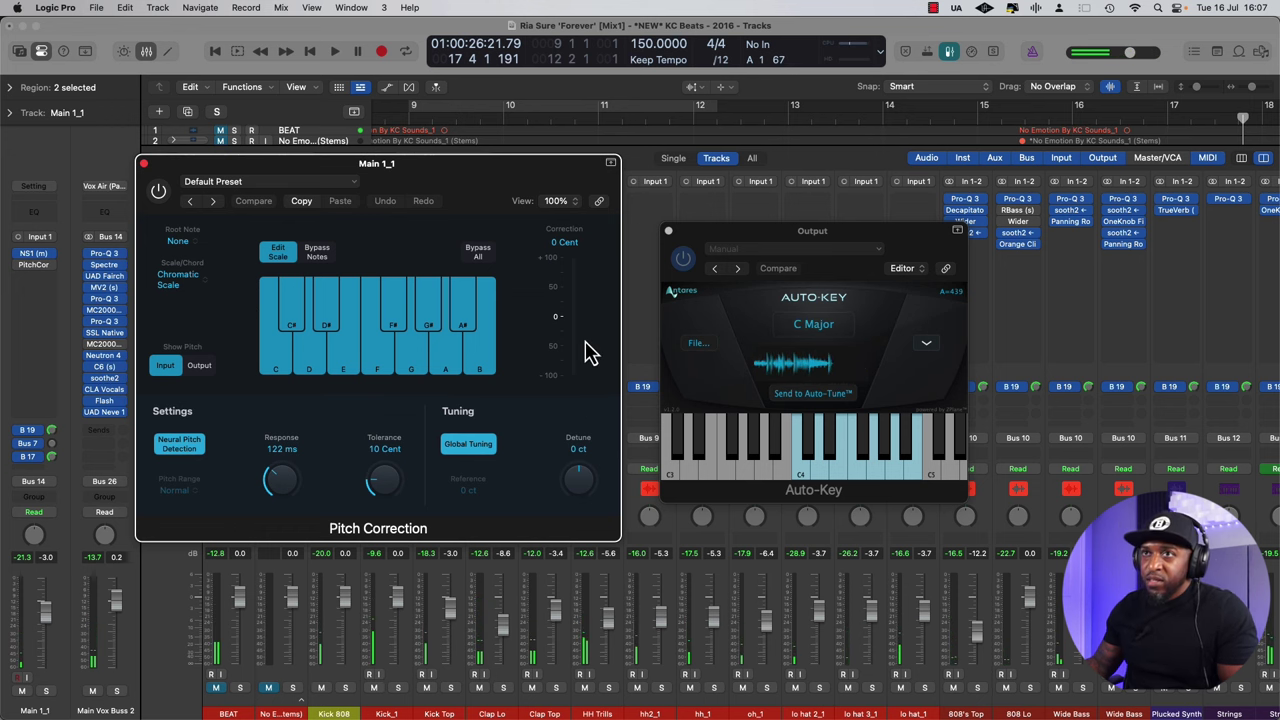
- Set Pitch Correction's root note to C and its scale to Major Scale, and close the Auto-Key window
{"action": "left_click", "coordinate": [180, 250]}
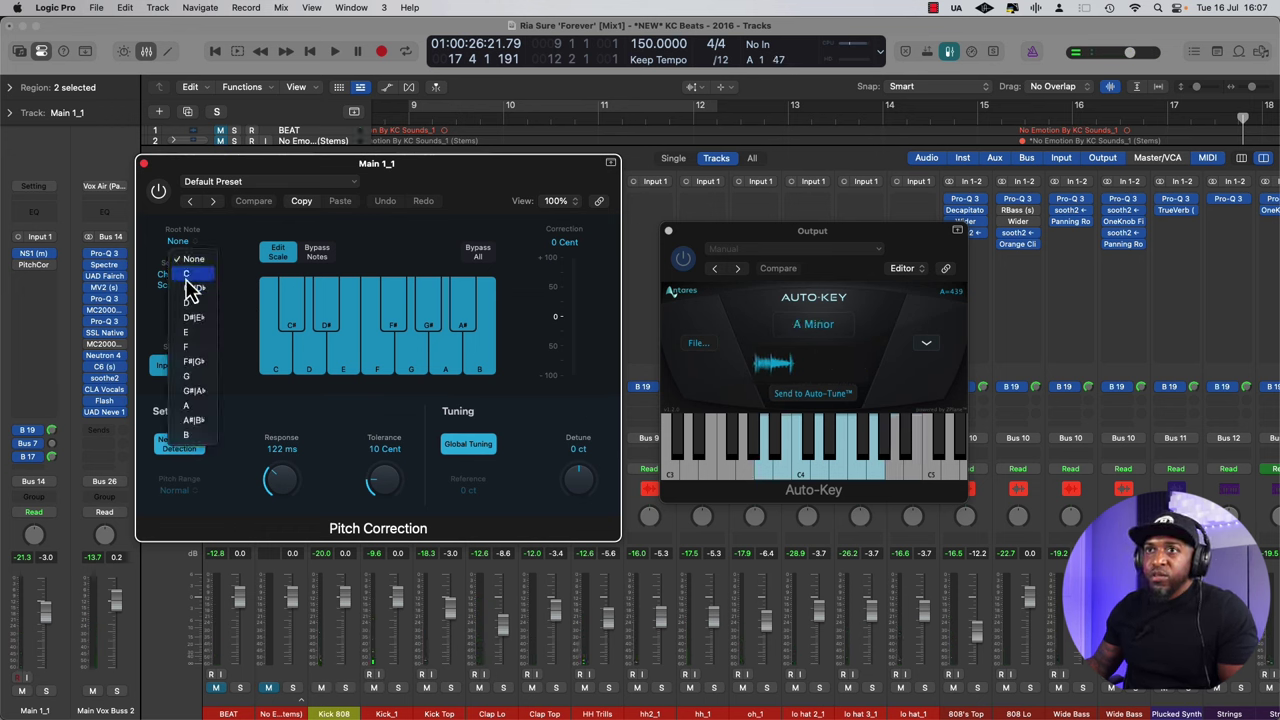
{"action": "left_click", "coordinate": [192, 265]}
{"action": "left_click", "coordinate": [184, 279]}
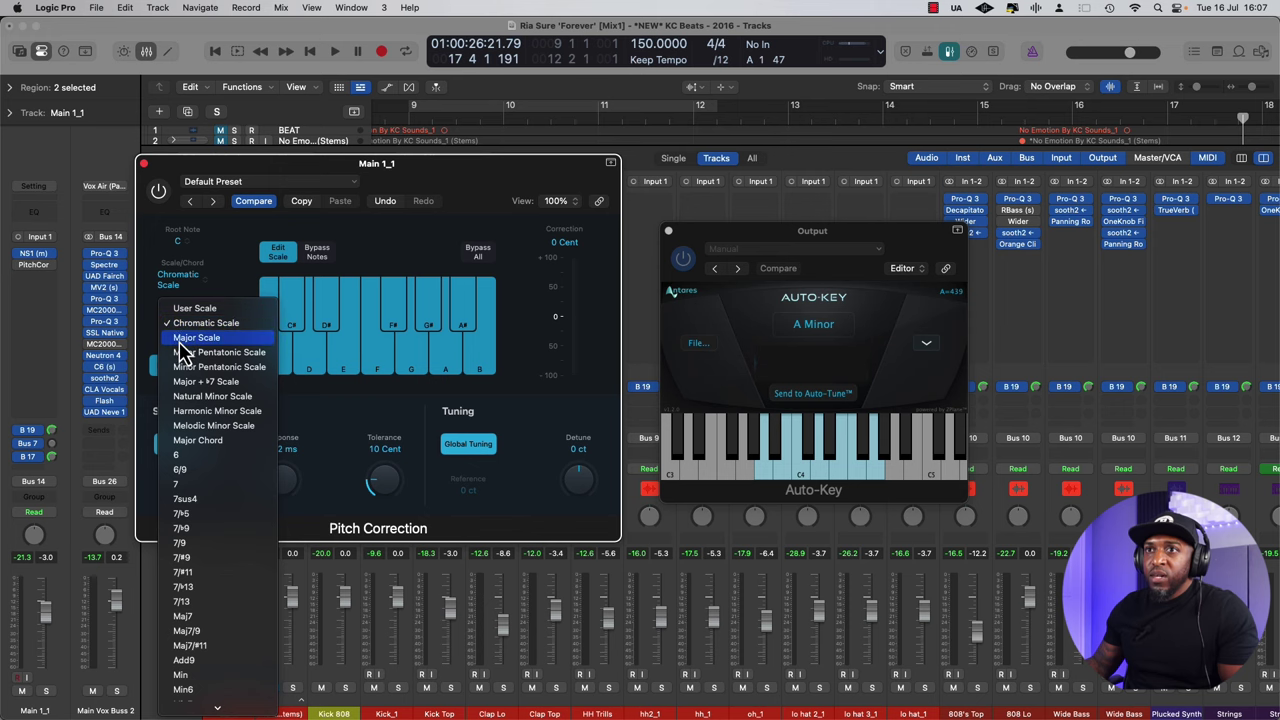
{"action": "left_click", "coordinate": [190, 339]}
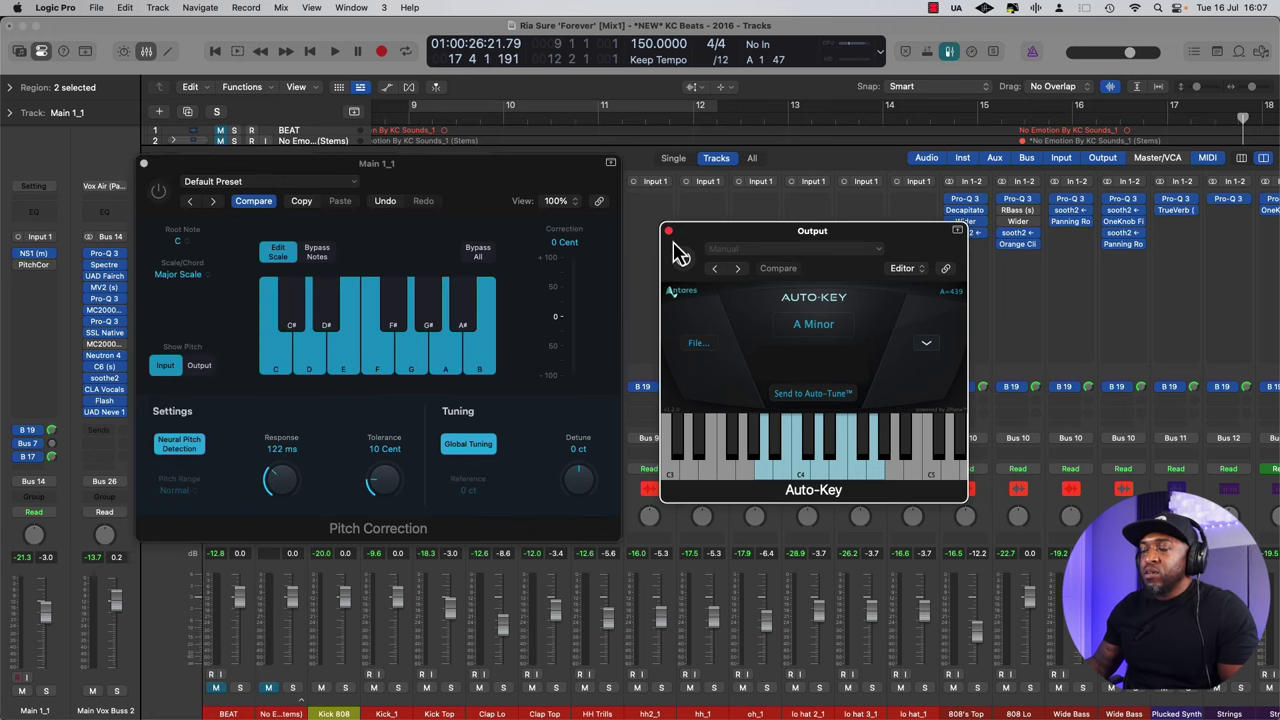
{"action": "left_click", "coordinate": [668, 231]}
- Turn cycle mode back on, solo Main 1_1 in the mixer and play the looped section with Pitch Correction bypassed
{"action": "key", "text": "c"}
{"action": "key", "text": "space"}
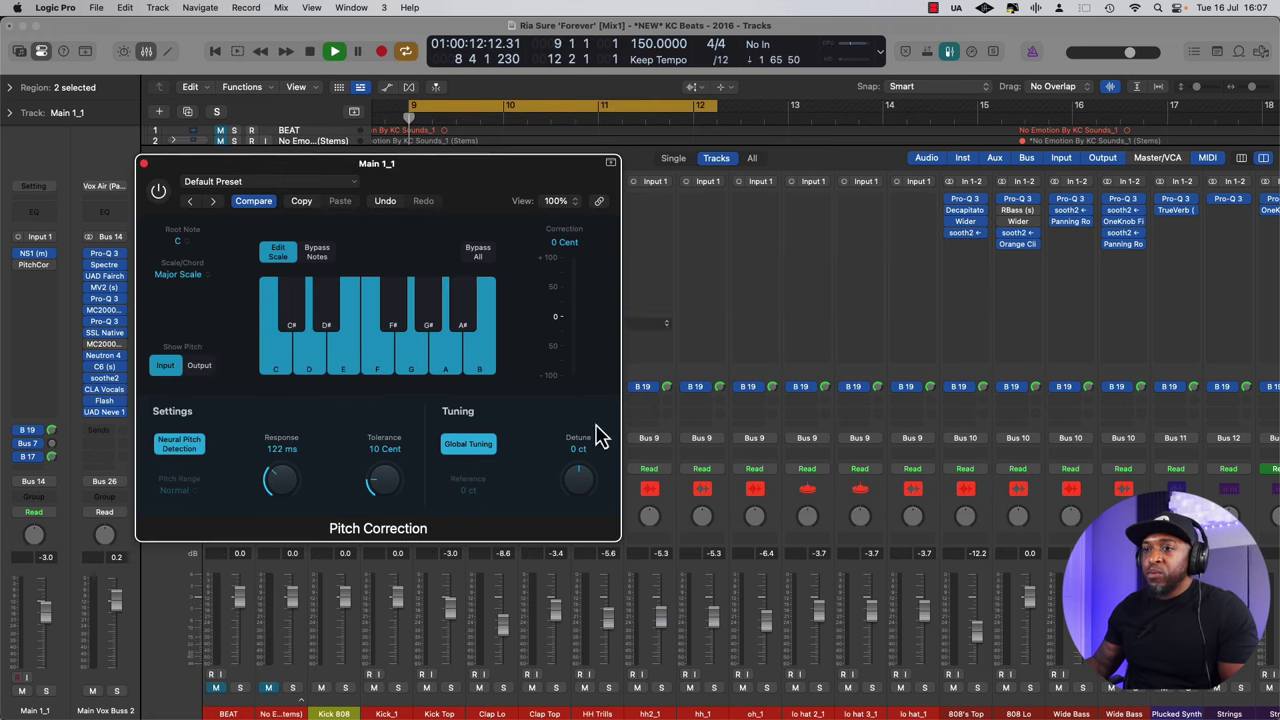
{"action": "key", "text": "space"}
{"action": "scroll", "coordinate": [885, 705], "scroll_direction": "right", "scroll_amount": 5}
{"action": "left_click", "coordinate": [879, 689]}
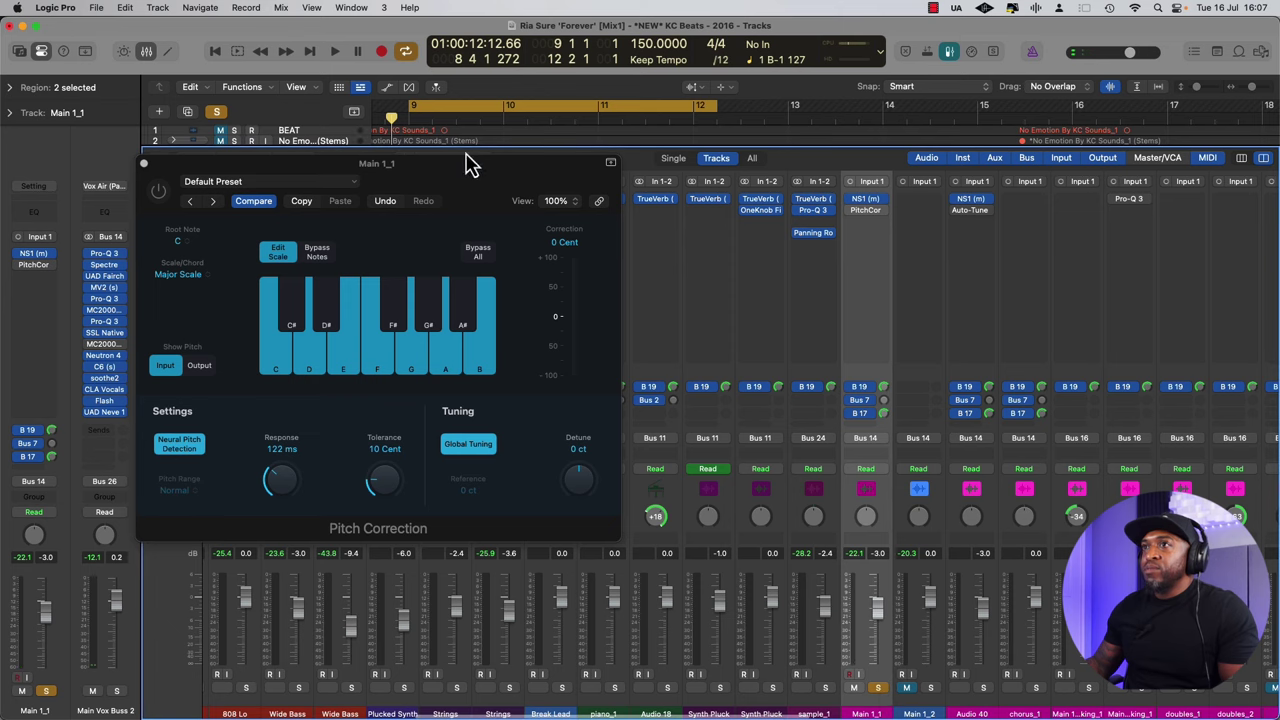
{"action": "left_click_drag", "start_coordinate": [470, 165], "coordinate": [614, 190]}
{"action": "key", "text": "space"}
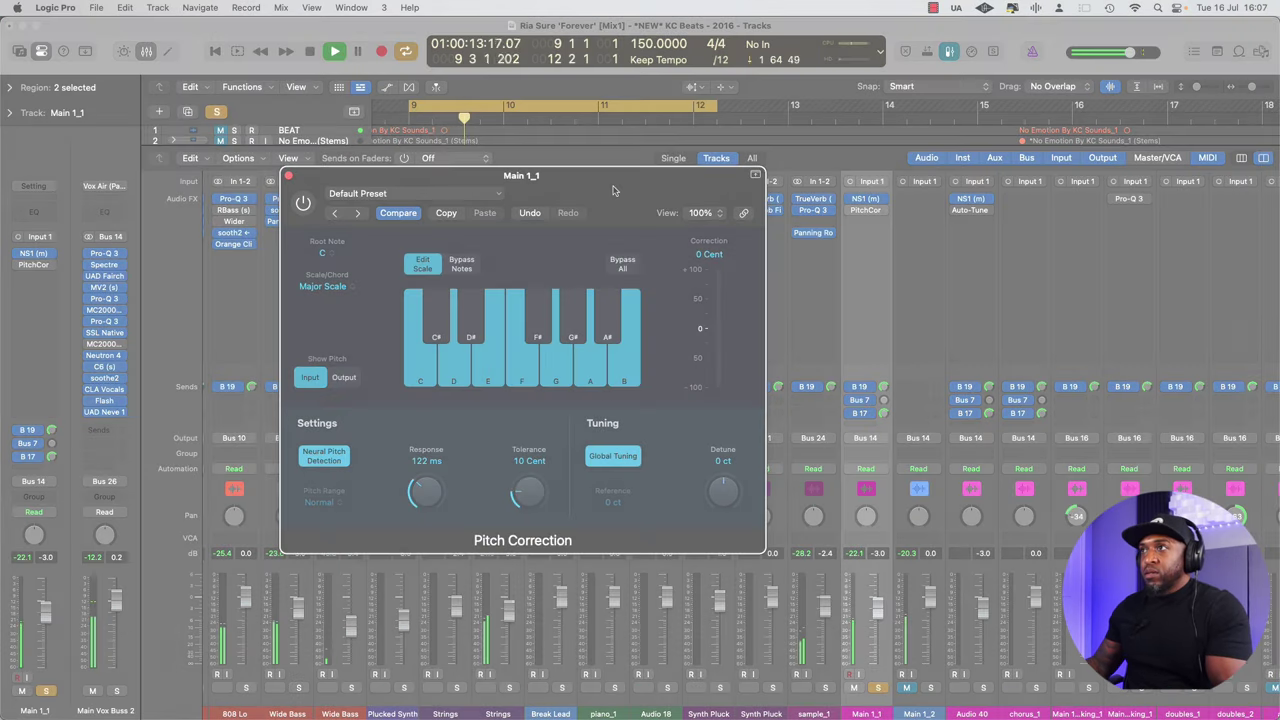
- Hide the inspector, enable Pitch Correction, and set its Response to 67.7 ms and Tolerance to 11 cents
{"action": "key", "text": "i"}
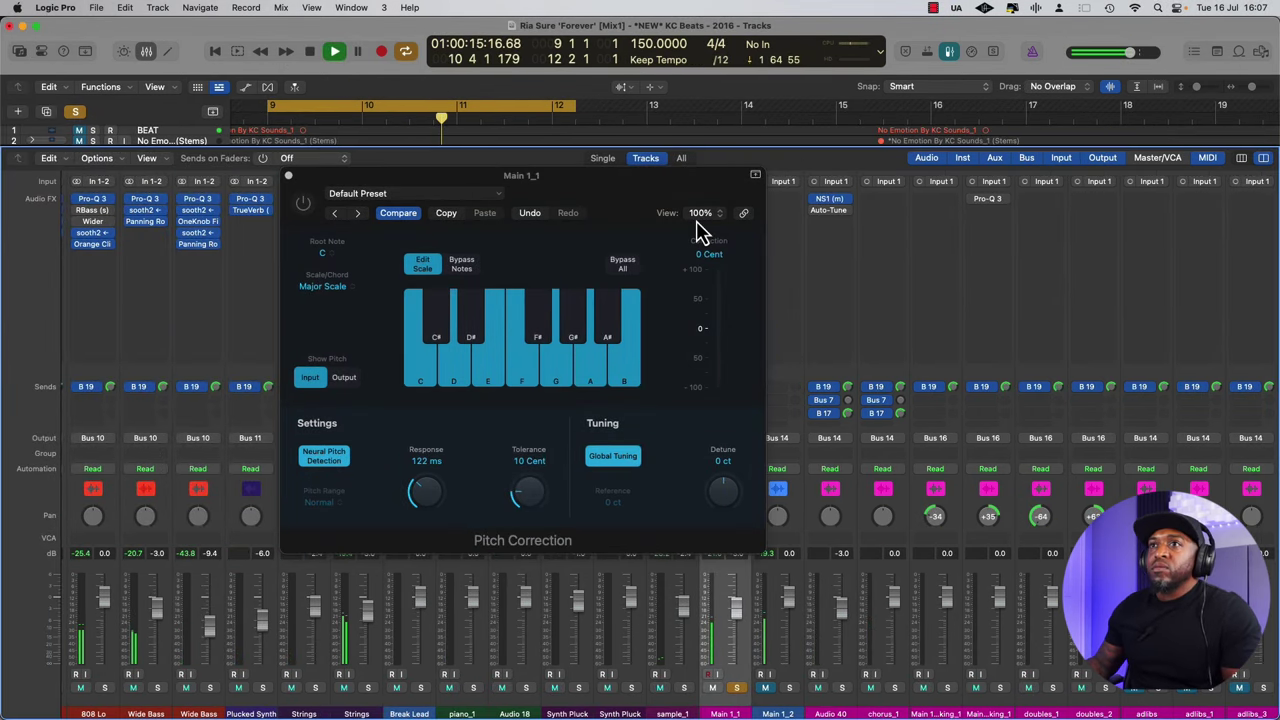
{"action": "left_click", "coordinate": [301, 204]}
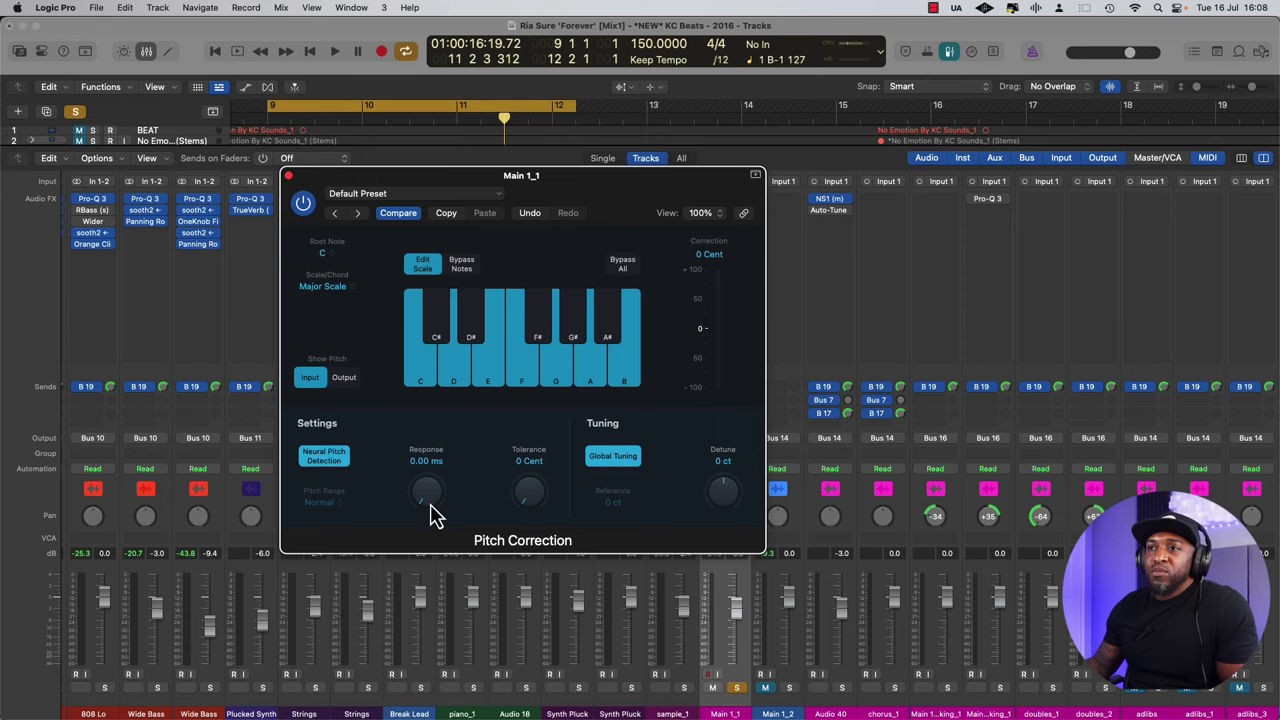
{"action": "left_click_drag", "start_coordinate": [432, 504], "coordinate": [440, 459]}
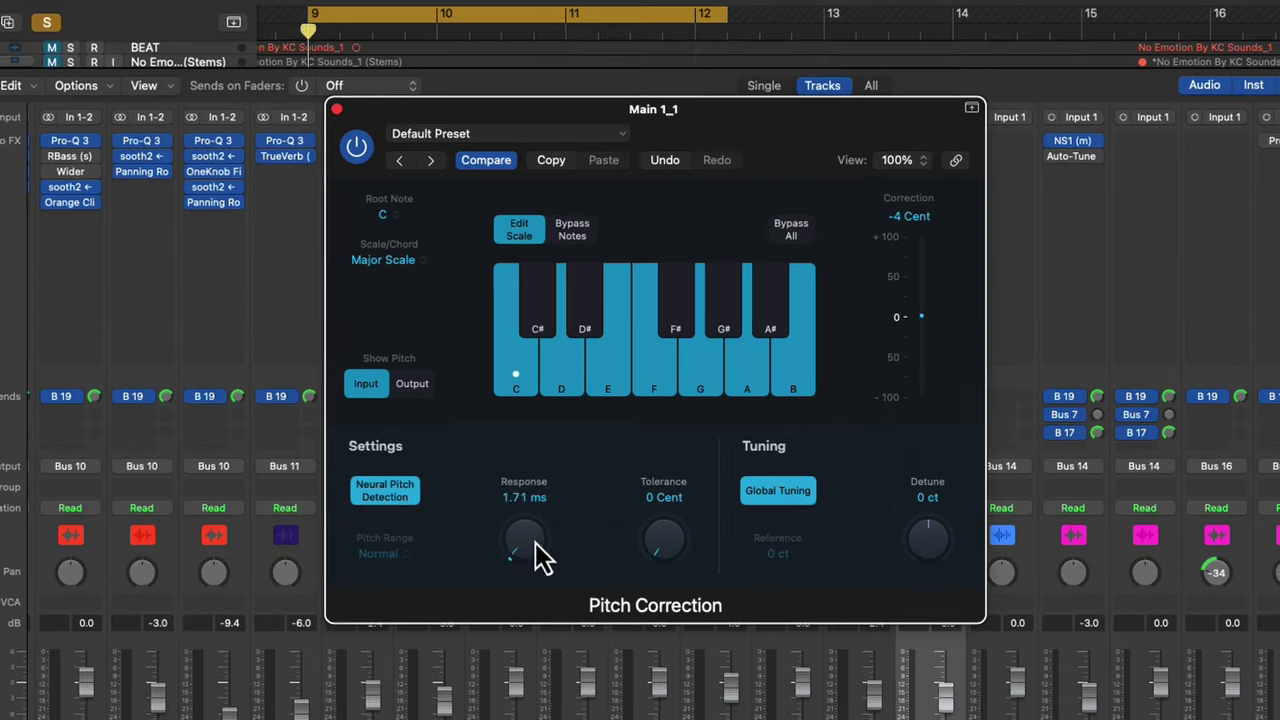
{"action": "mouse_move", "coordinate": [540, 504]}
{"action": "left_mouse_down"}
{"action": "mouse_move", "coordinate": [538, 489]}
{"action": "mouse_move", "coordinate": [541, 503]}
{"action": "left_mouse_up"}
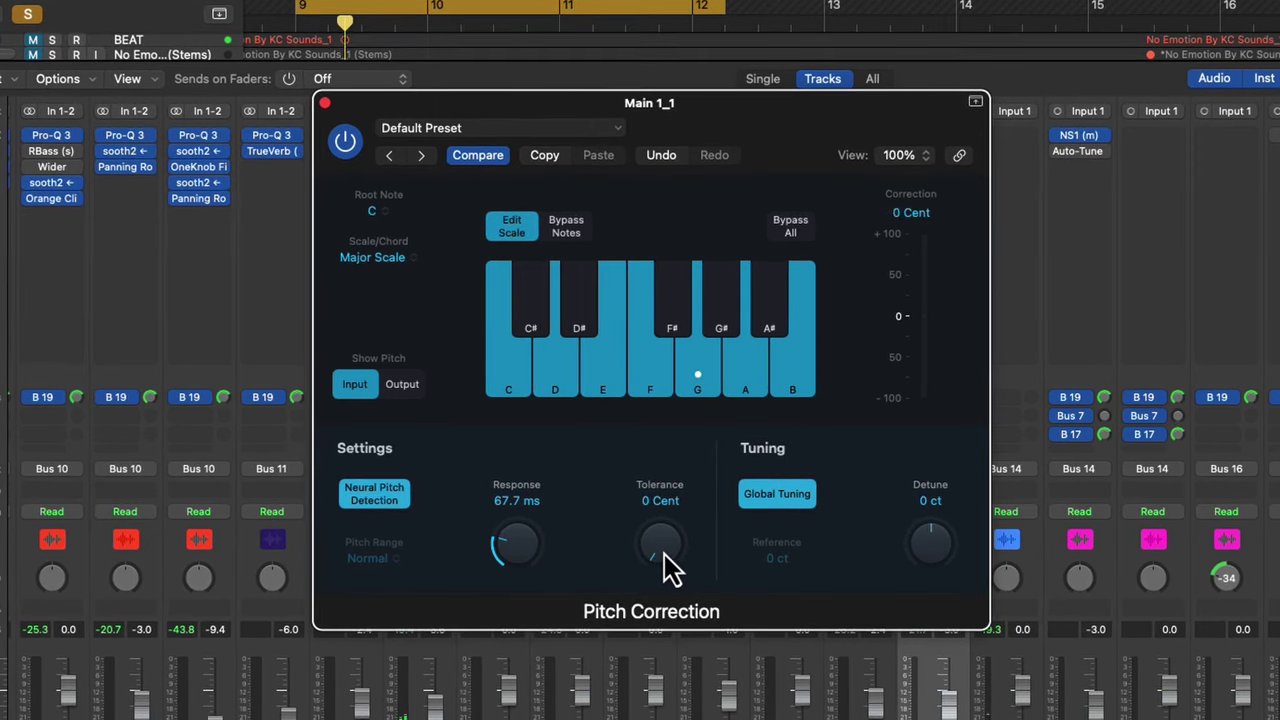
{"action": "left_click_drag", "start_coordinate": [663, 566], "coordinate": [687, 505]}
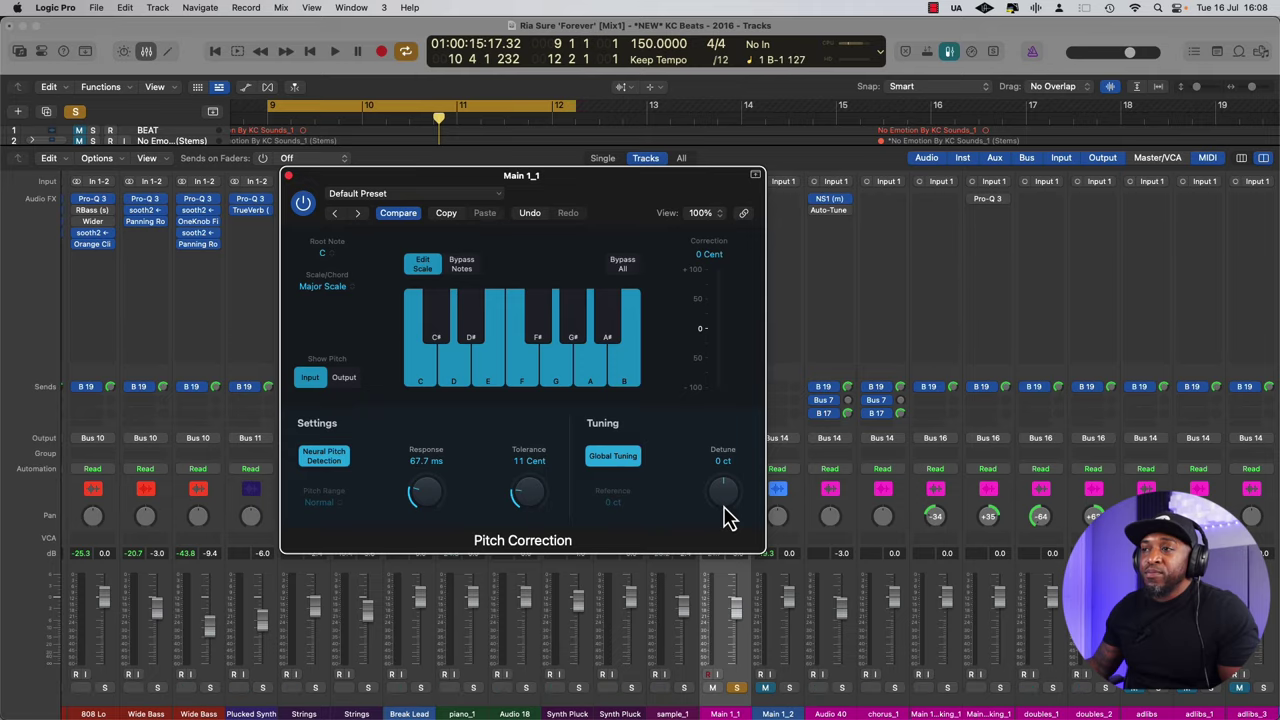
- Try the Detune control by raising it to 11 and 29 ct, resetting it to 0 ct, and raising it to 39 ct
{"action": "left_click_drag", "start_coordinate": [724, 507], "coordinate": [725, 478]}
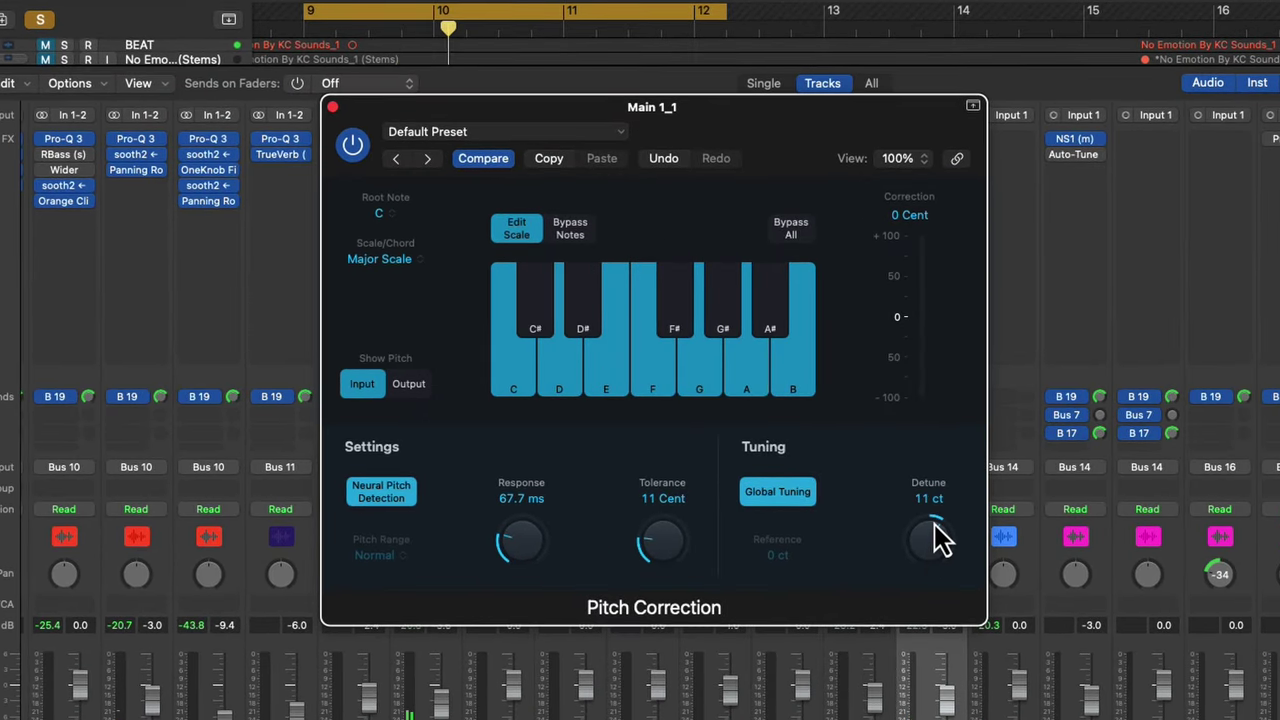
{"action": "left_click_drag", "start_coordinate": [940, 540], "coordinate": [942, 496]}
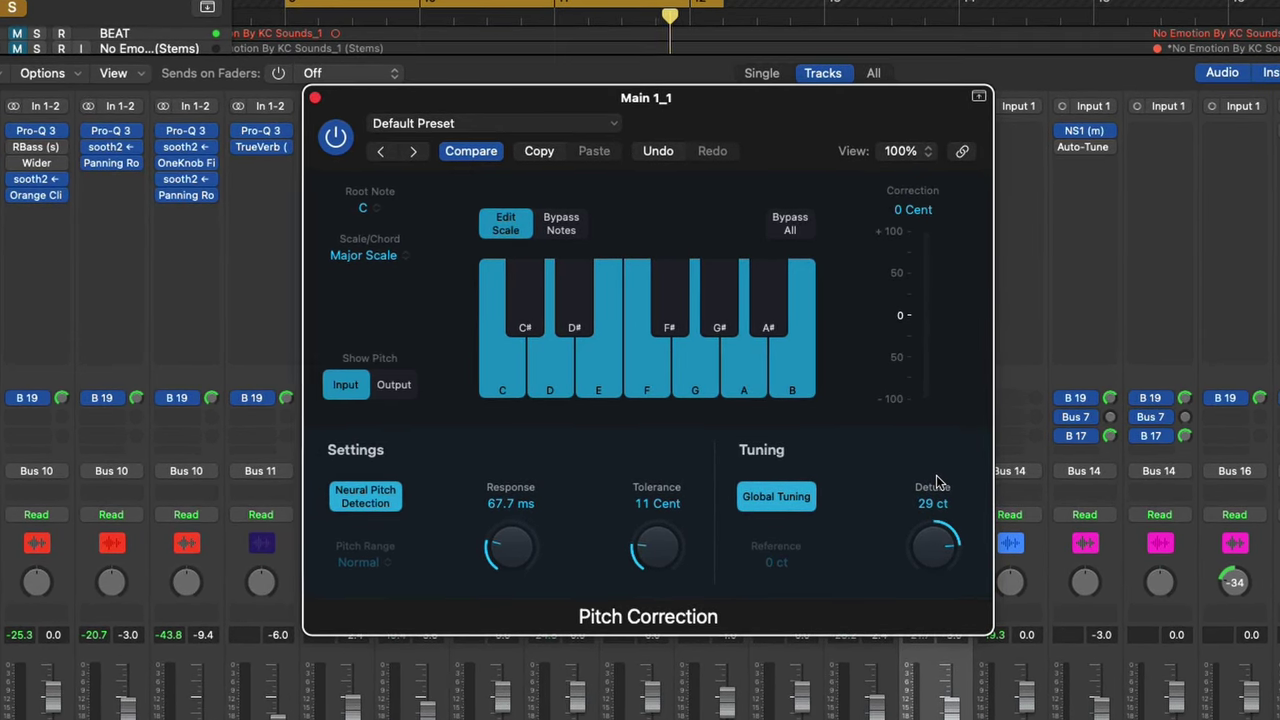
{"action": "left_click_drag", "start_coordinate": [938, 483], "coordinate": [943, 571]}
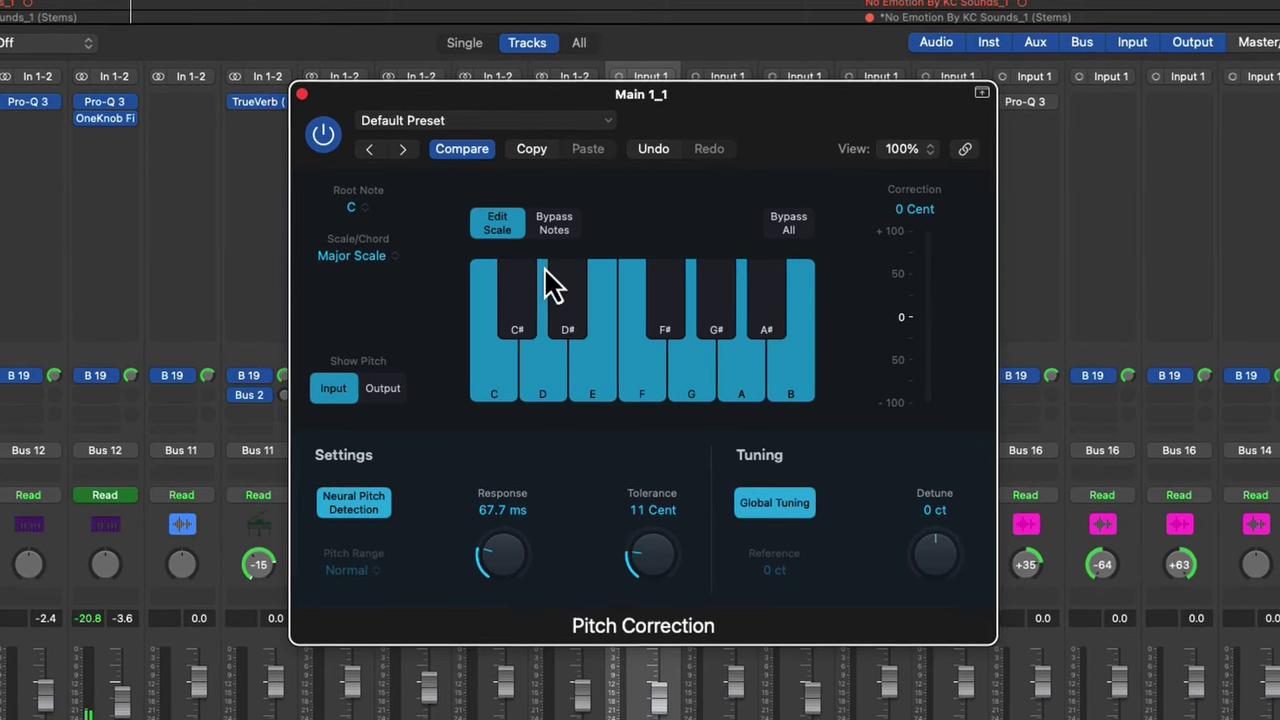
{"action": "left_click_drag", "start_coordinate": [930, 578], "coordinate": [945, 445]}
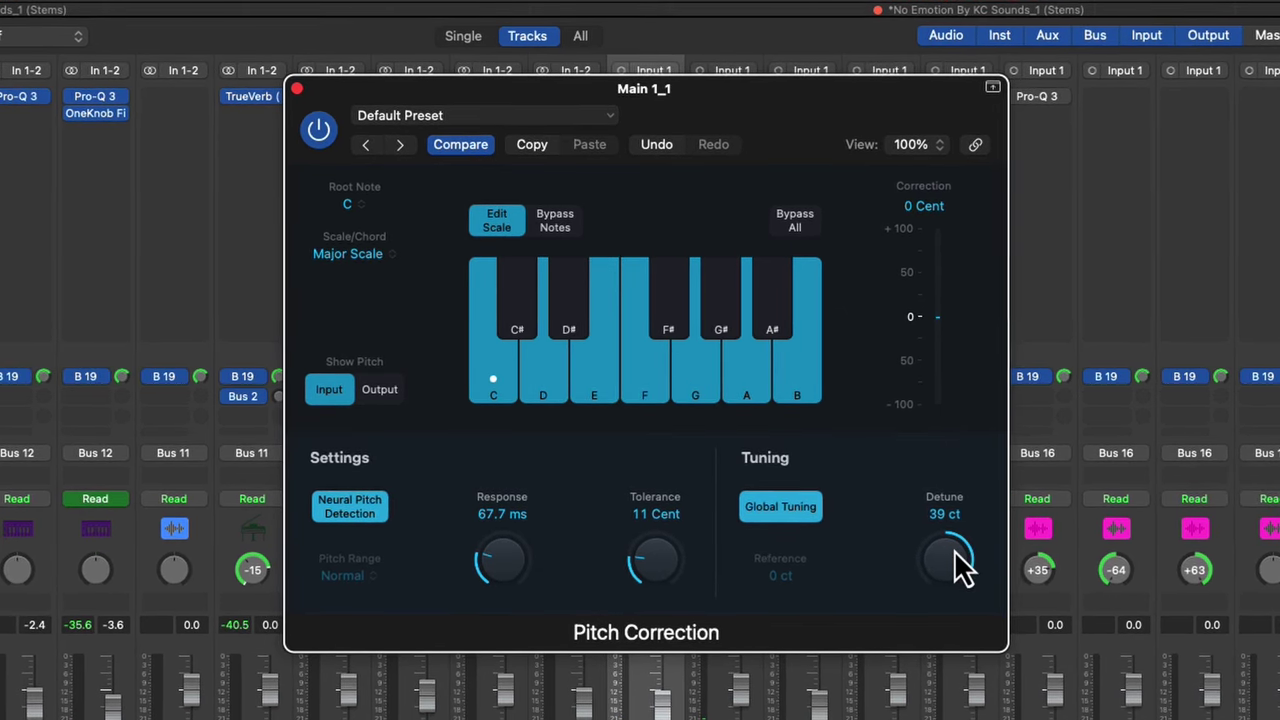